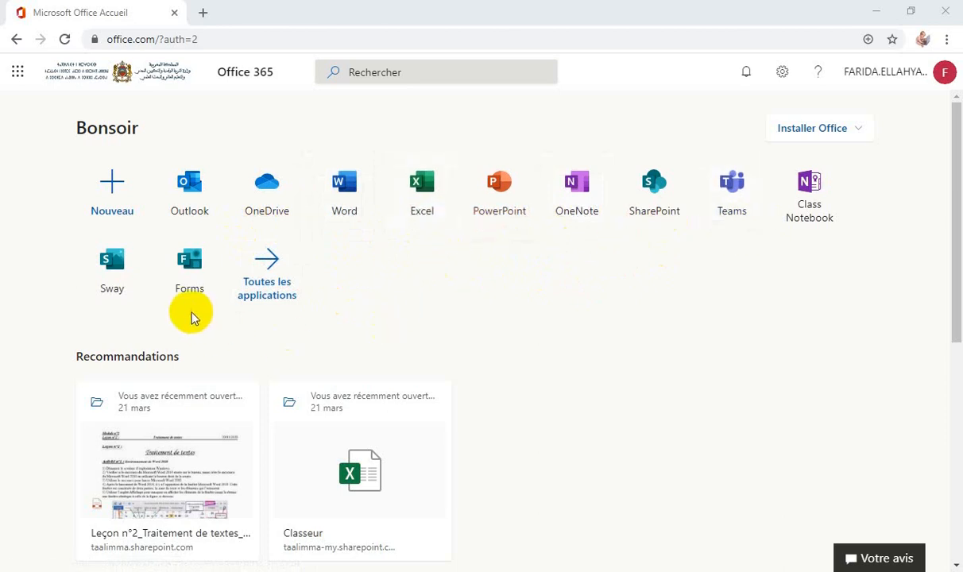
- Create a new form in Microsoft Forms and title it "Contrôle n°2"
left_click(191, 270)
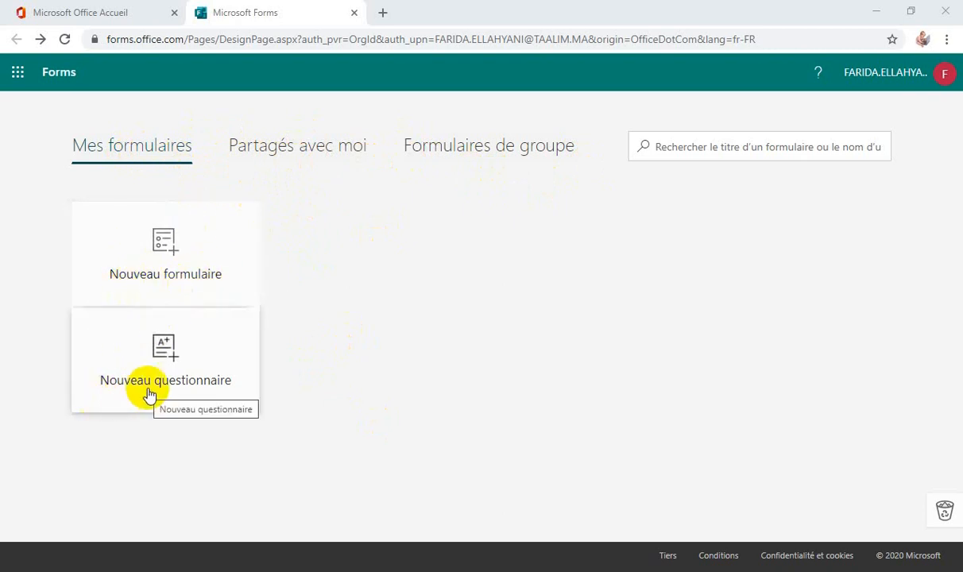
left_click(167, 251)
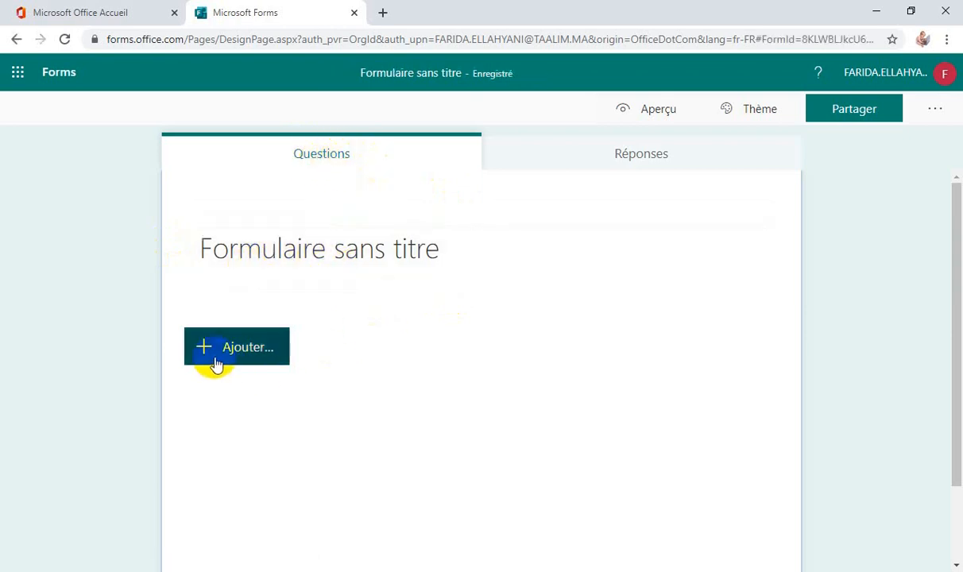
left_click(241, 259)
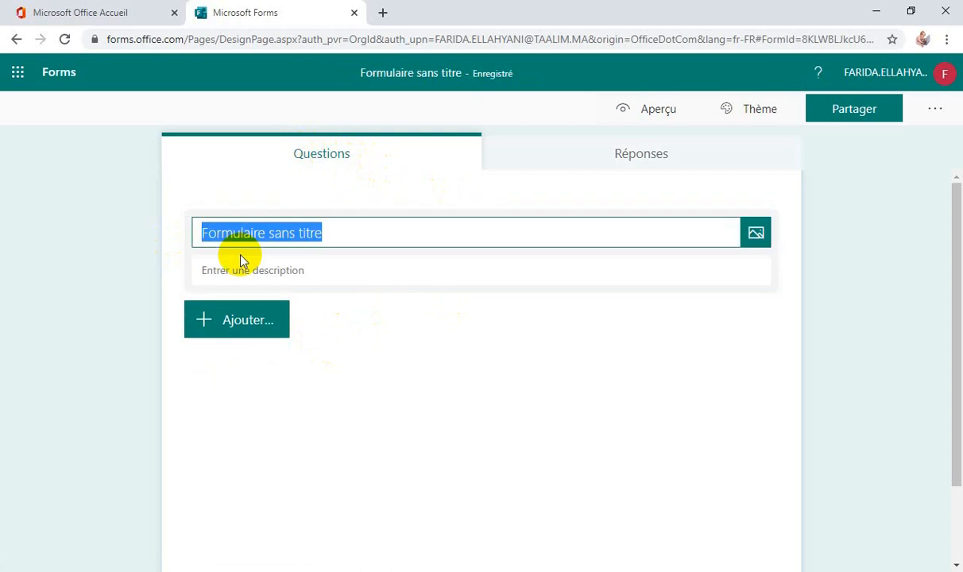
type("C")
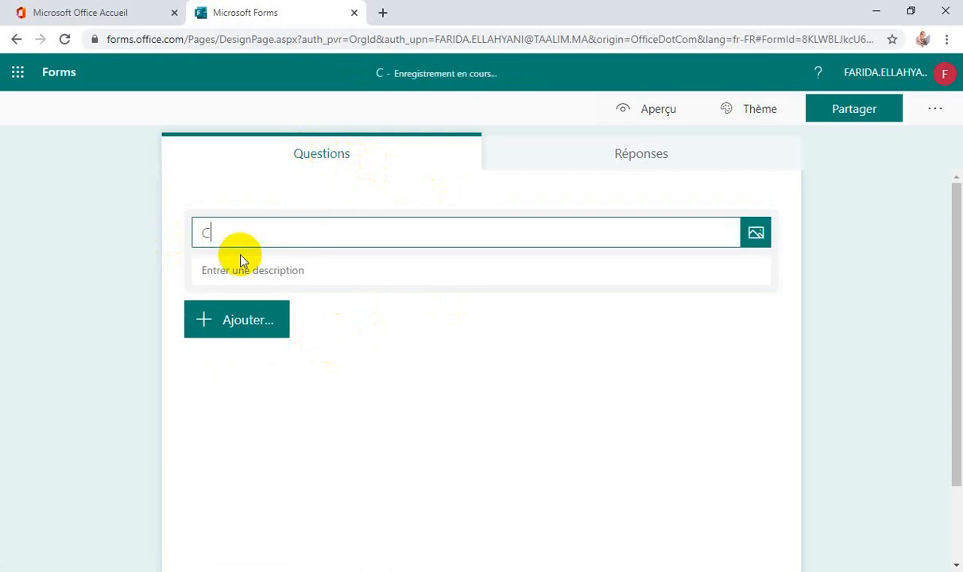
type("ontr")
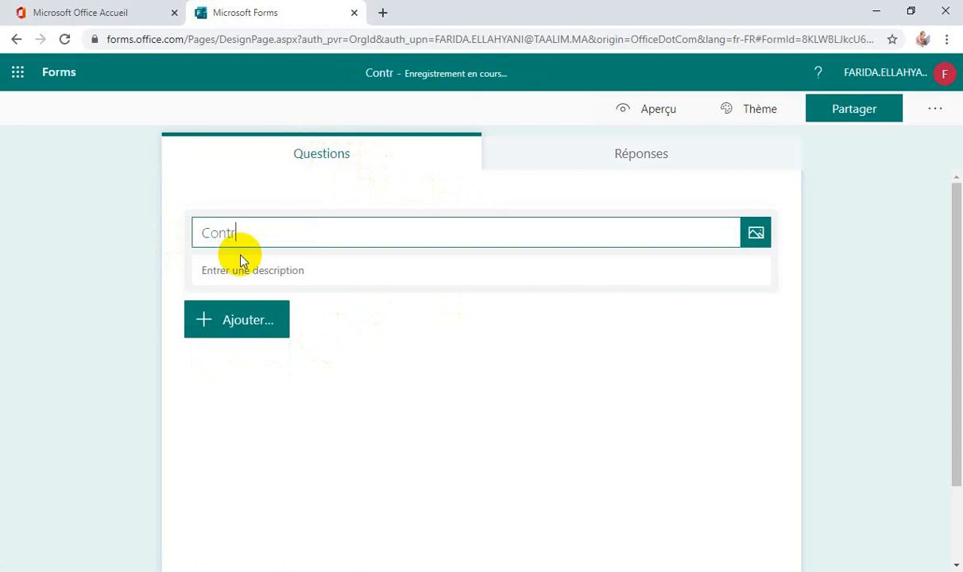
type("ôl")
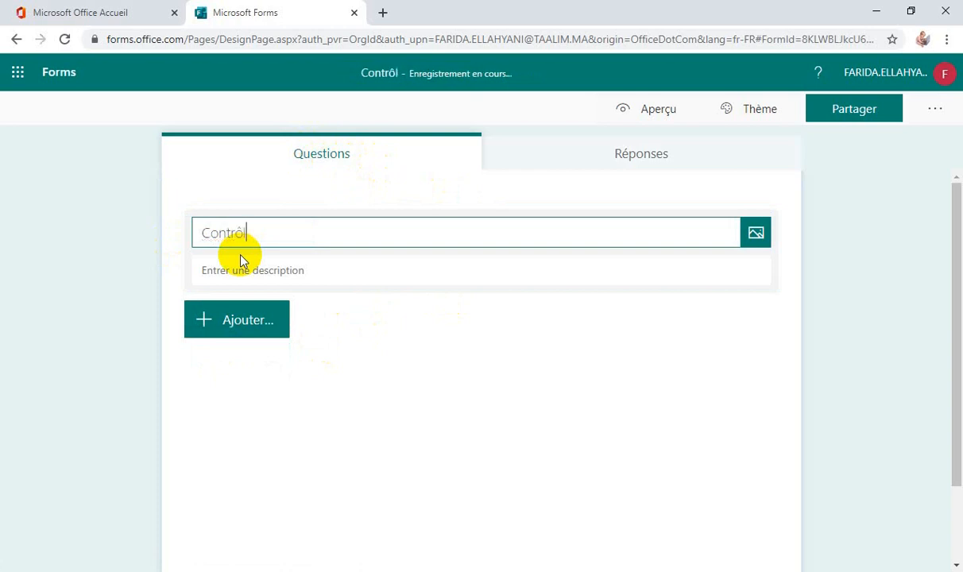
type("e n")
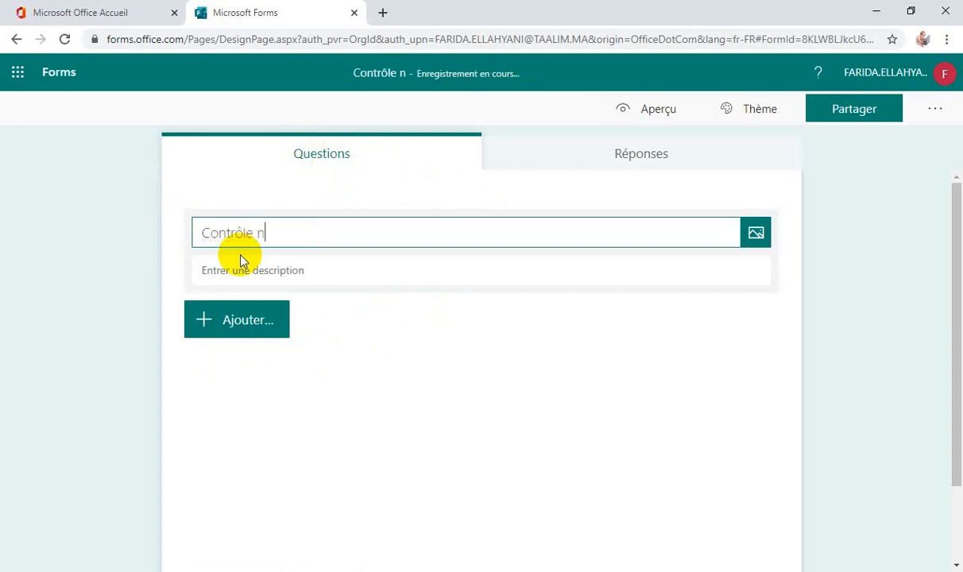
type("°")
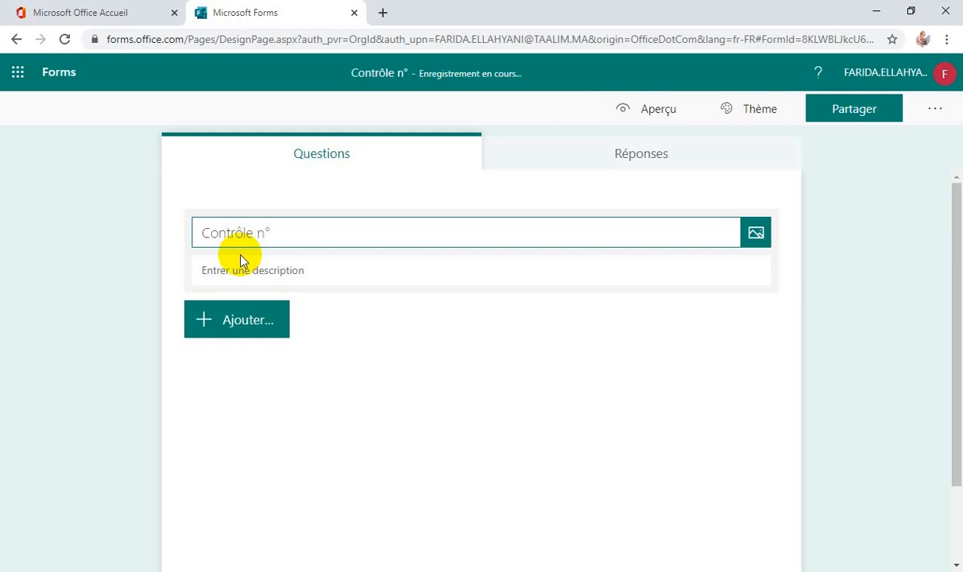
type("é")
key("BackSpace")
type("2")
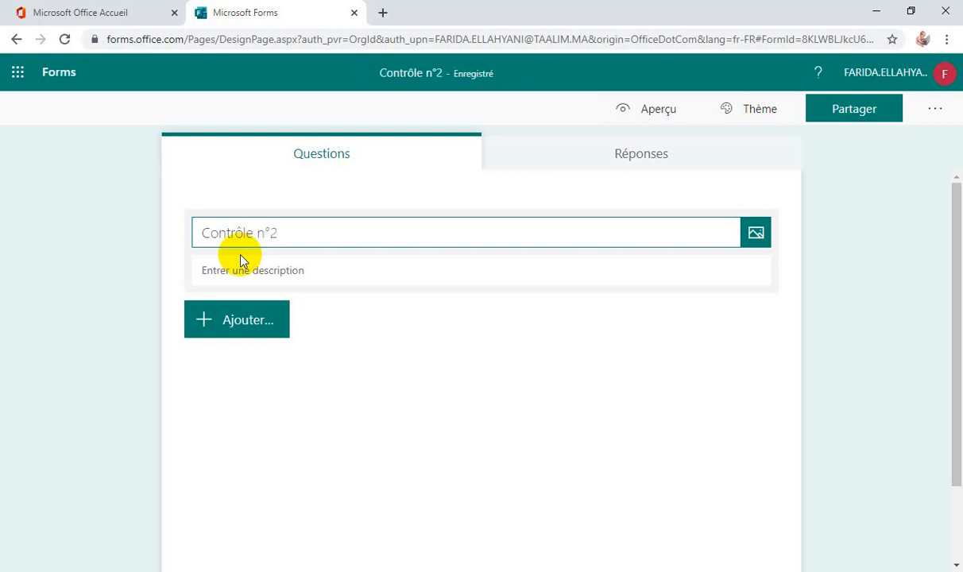
- Insert the image file "ordinateur" from the computer's Alakkad Channel folder beside the form title
left_click(243, 272)
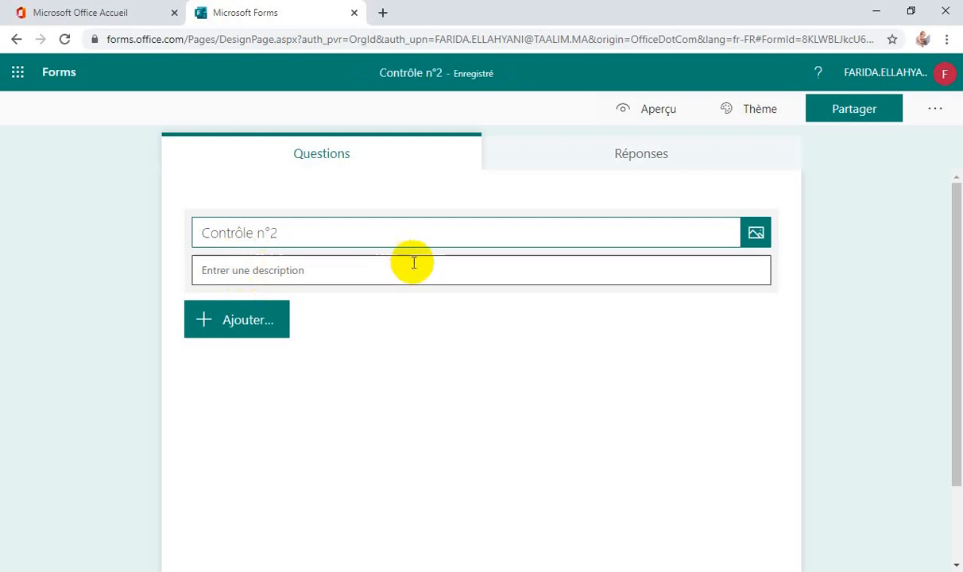
left_click(755, 233)
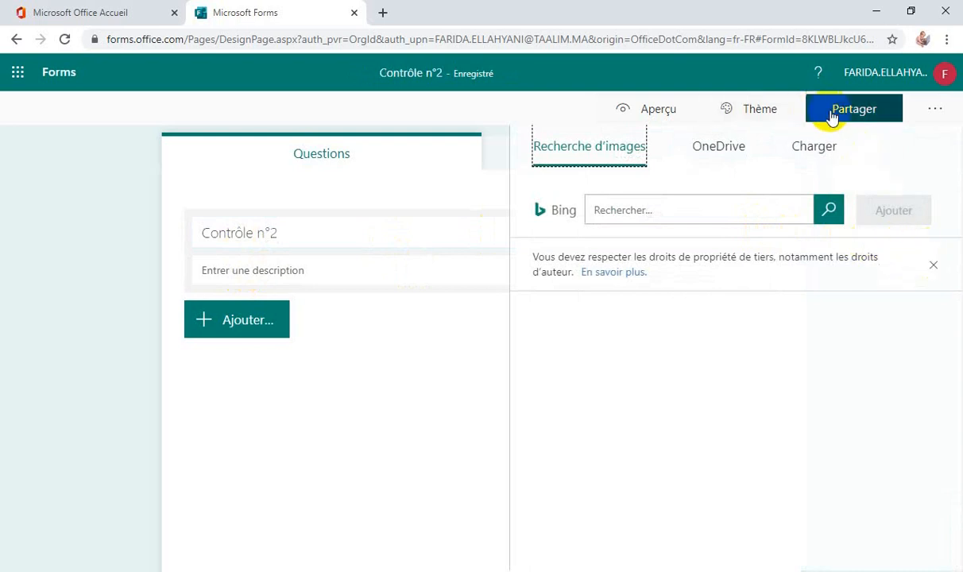
left_click(813, 150)
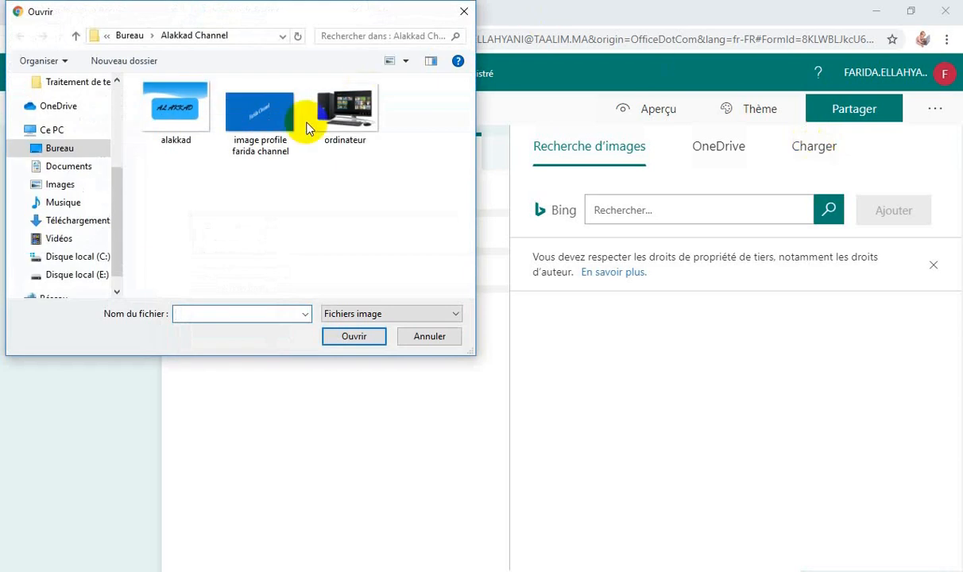
left_click(350, 109)
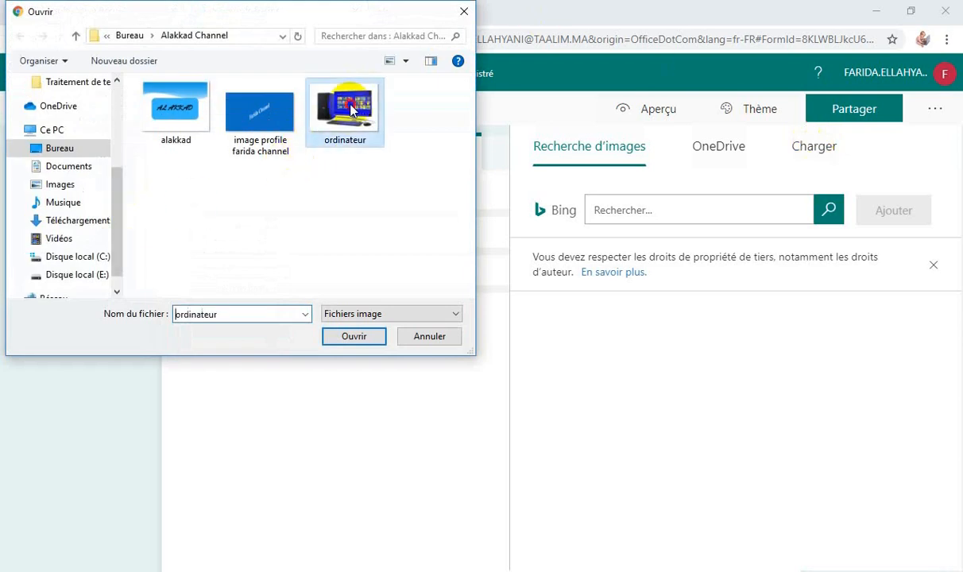
left_click(354, 337)
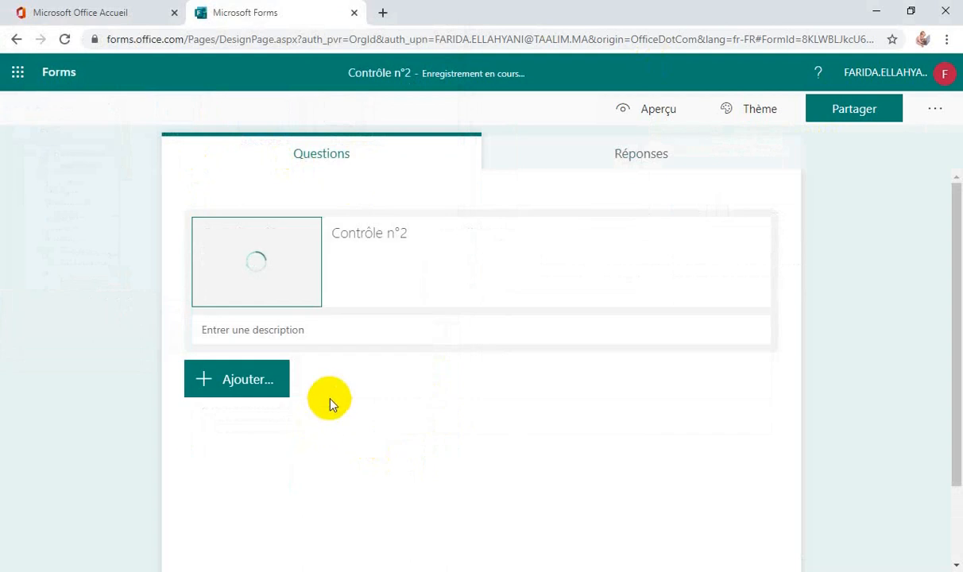
- Enter "Système d'exploitation" as the form's description
left_click(307, 330)
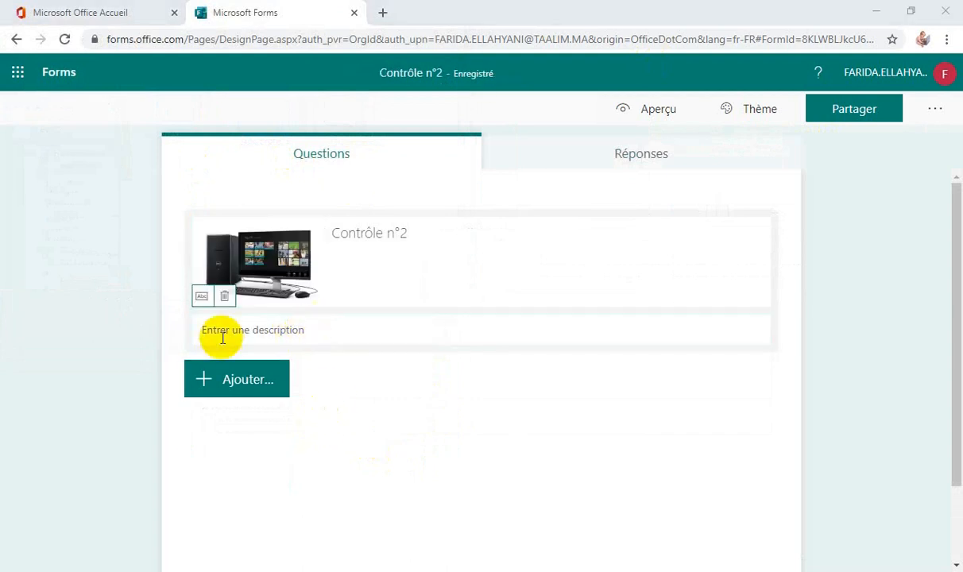
left_click(410, 241)
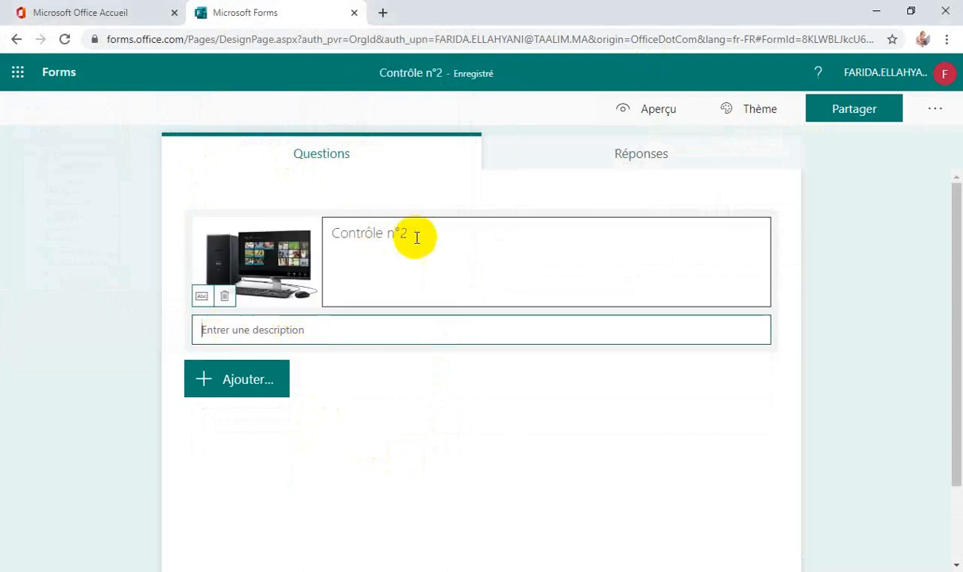
left_click(285, 327)
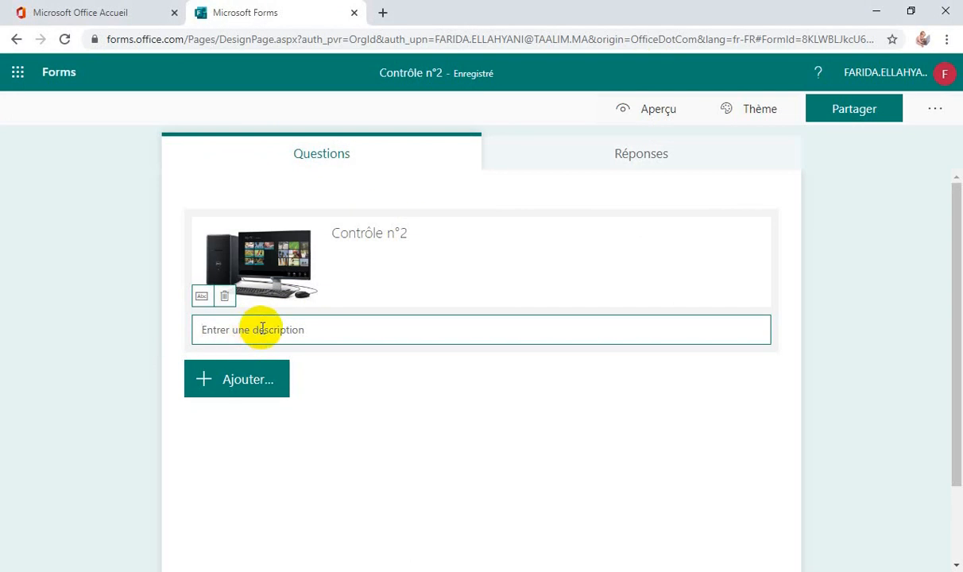
type("Système d'exploitation")
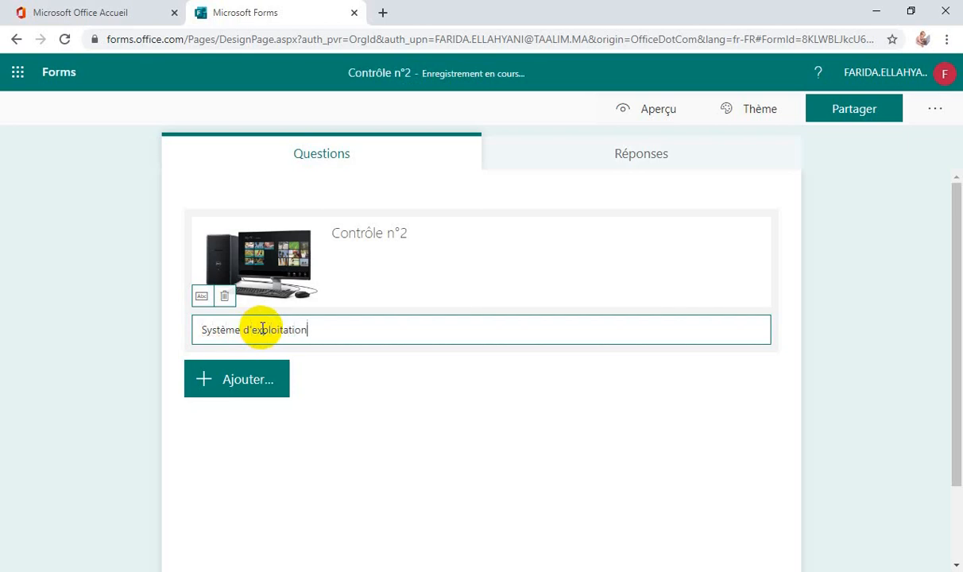
- Add a choice question with the text "Le système d'exploitation fait partie :" from the Word document Contrôles N°2_M2_L1_2020
left_click(253, 385)
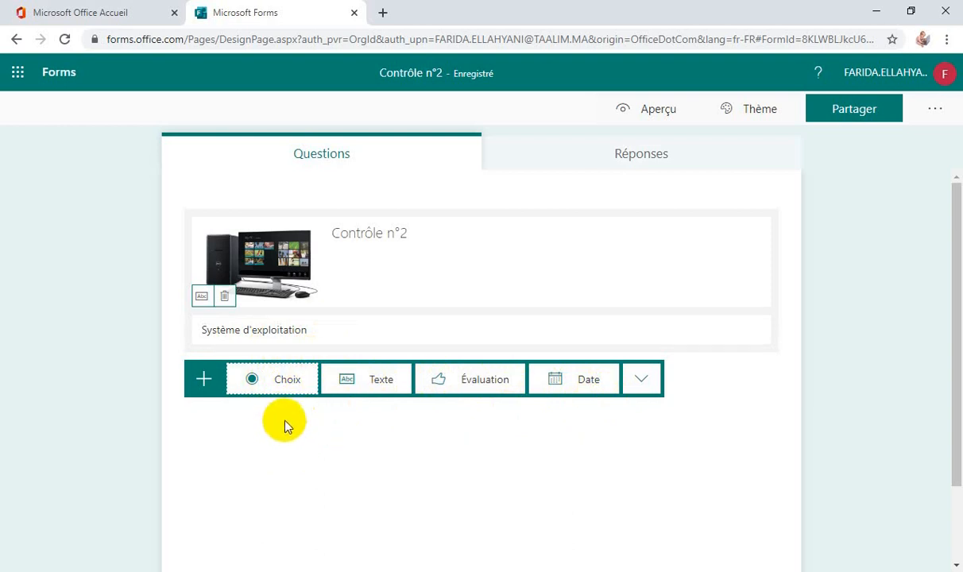
left_click(286, 394)
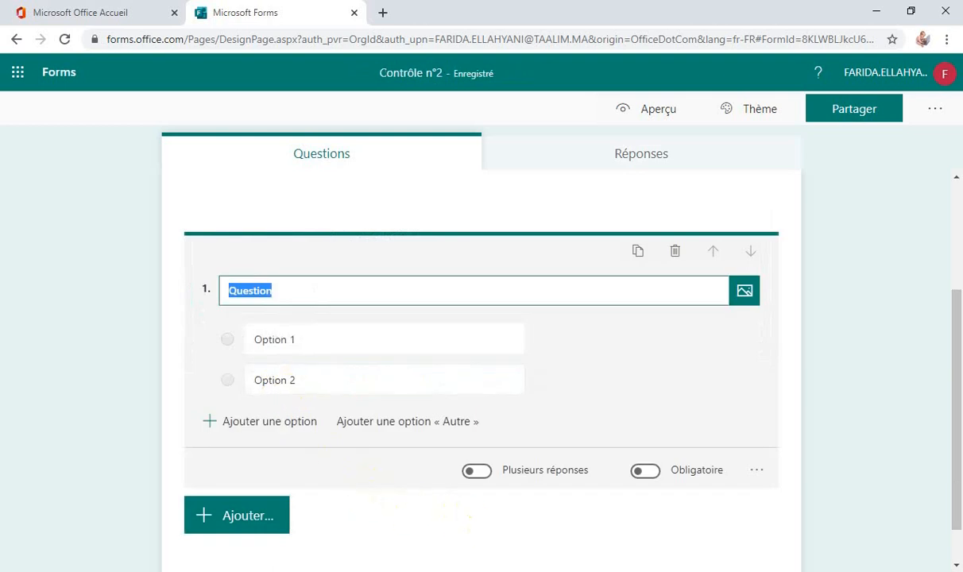
key("alt+Tab")
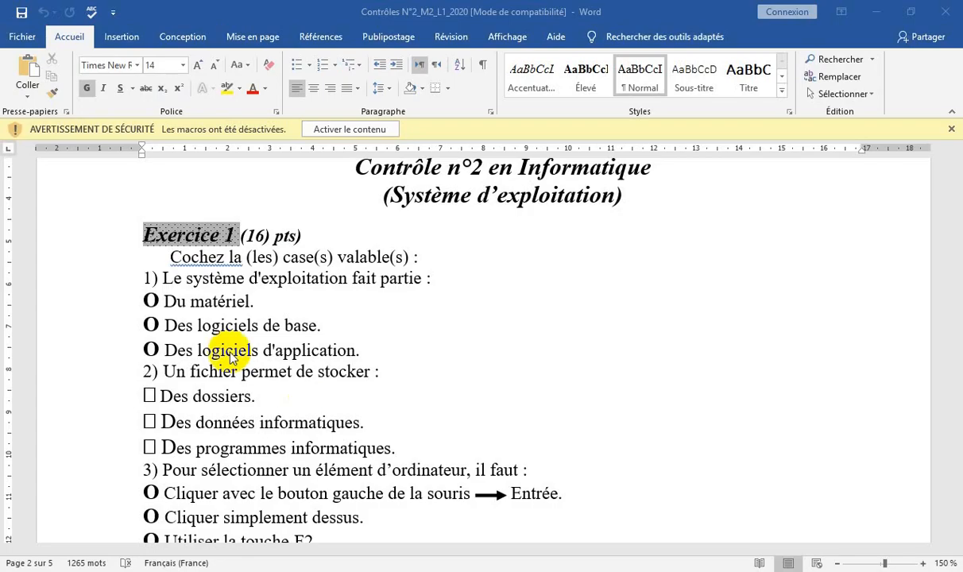
left_click(169, 283)
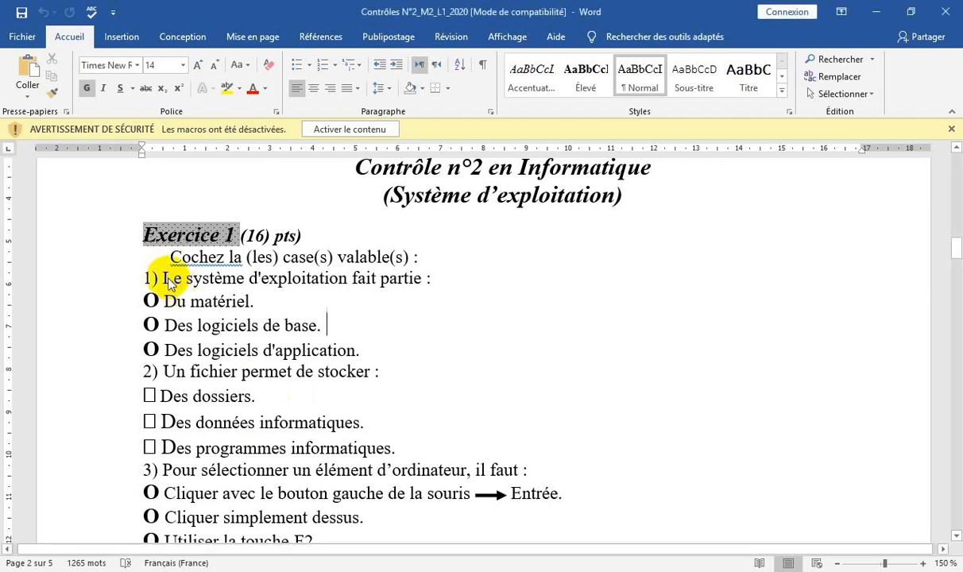
left_click(163, 279)
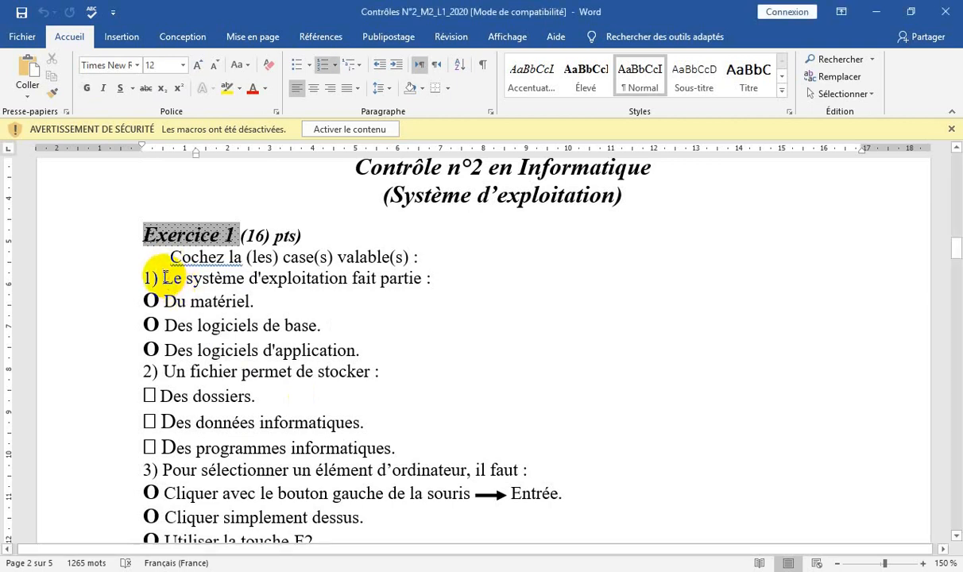
left_click_drag(165, 276, 436, 277)
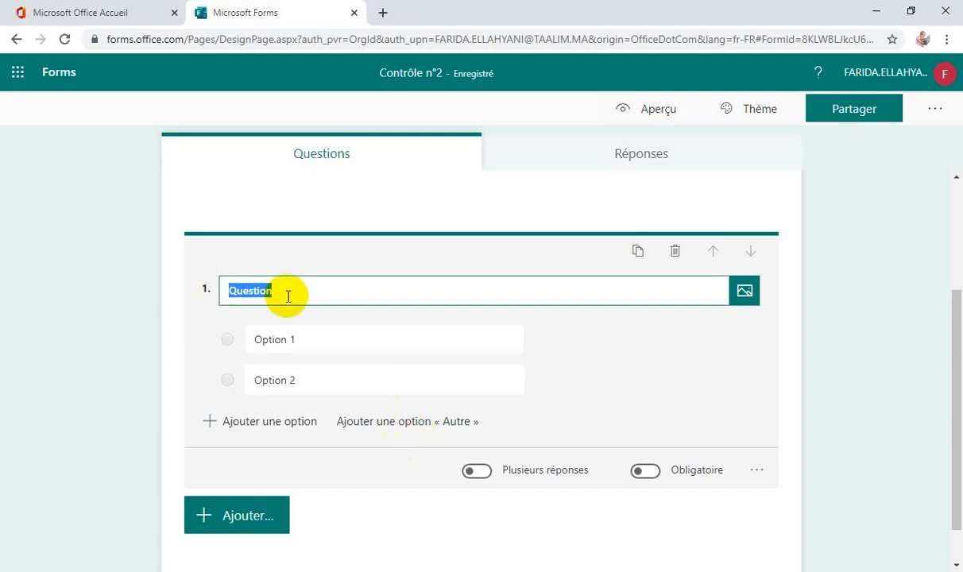
type("Le système d'exploitation fait partie :")
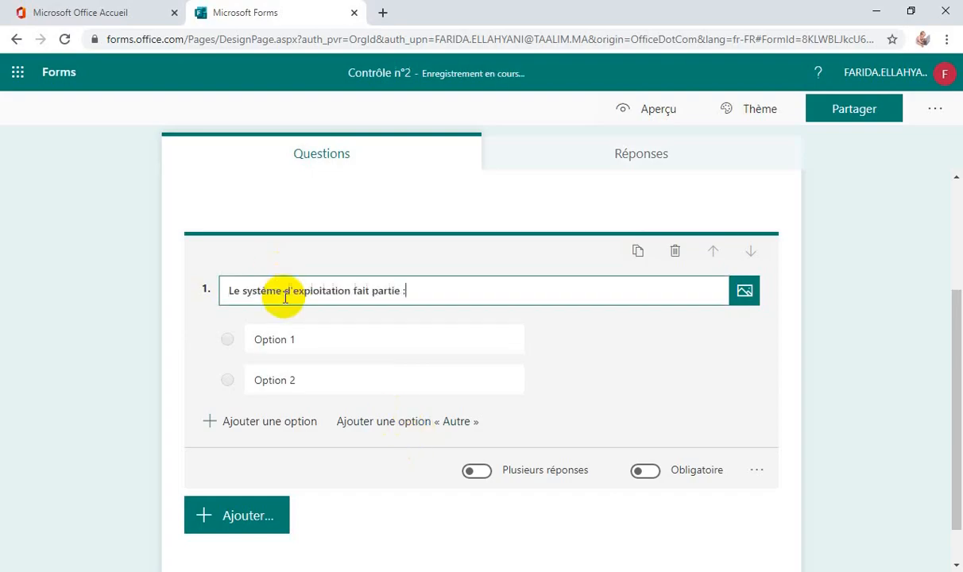
- Replace the first answer option of question 1 with "Du matériel." copied from the Word document
left_click(246, 338)
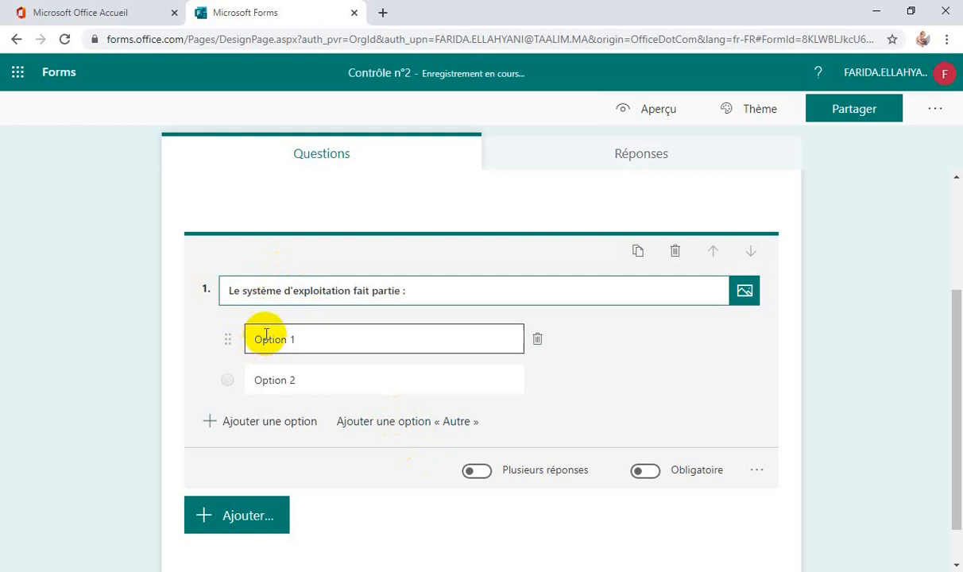
triple_click(263, 336)
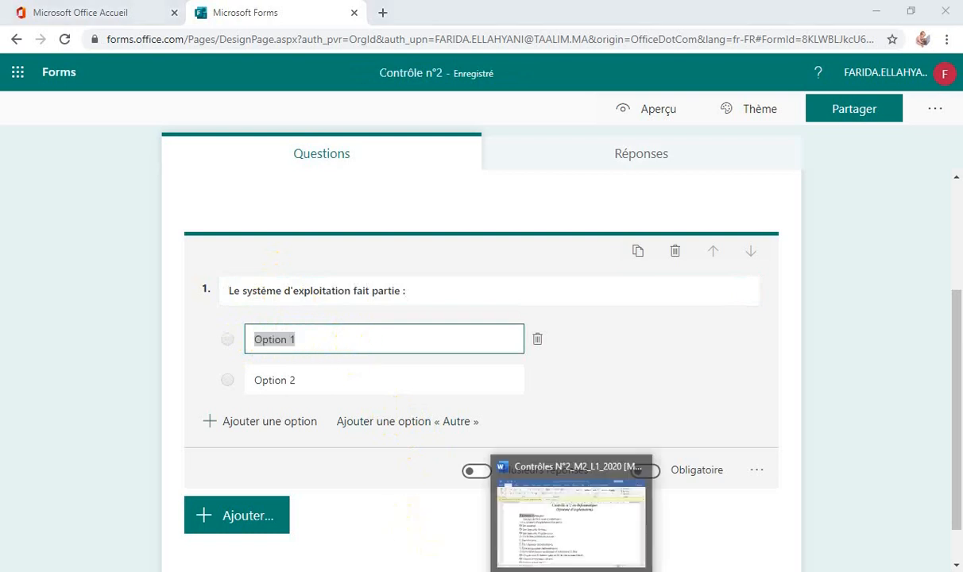
left_click(532, 508)
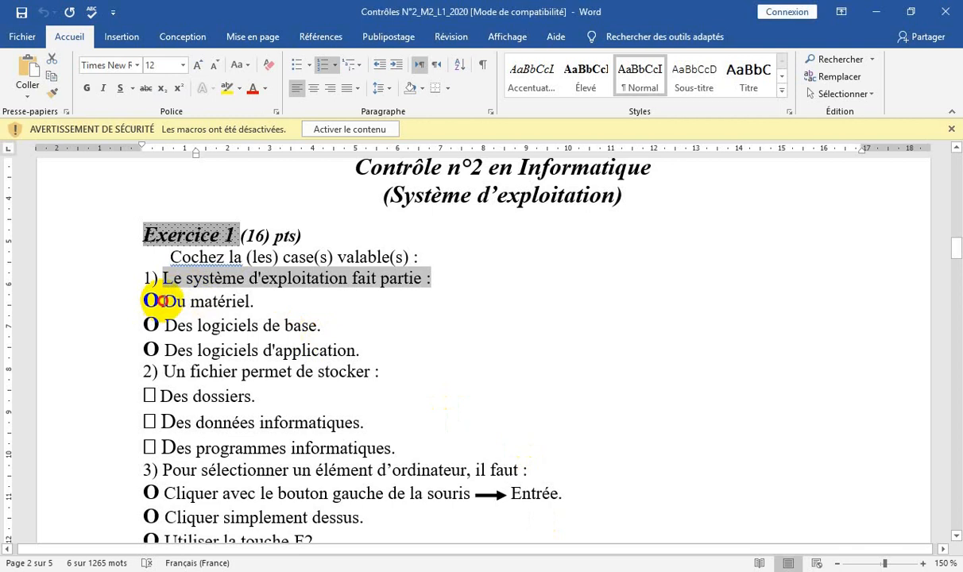
left_click_drag(159, 301, 262, 308)
key("ctrl+c")
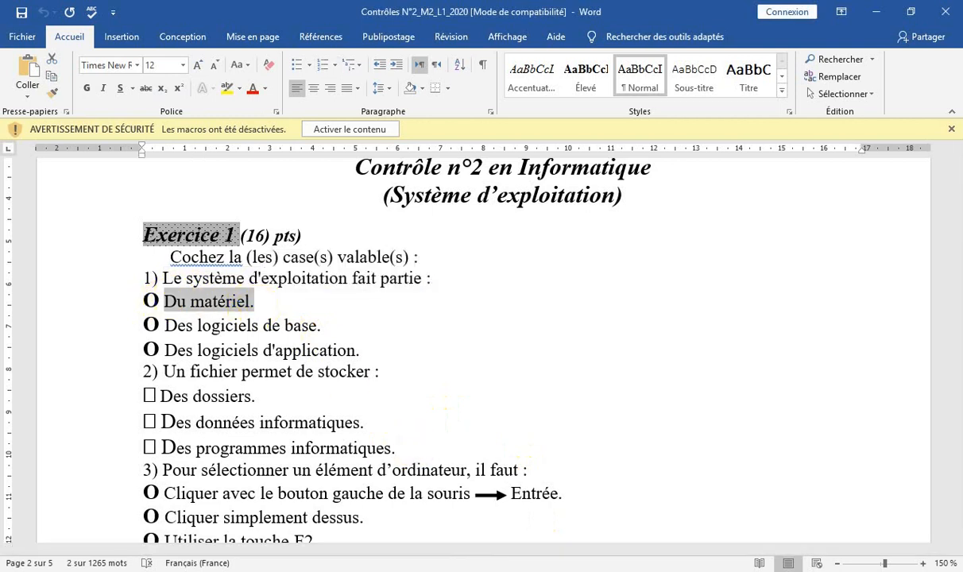
key("alt+Tab")
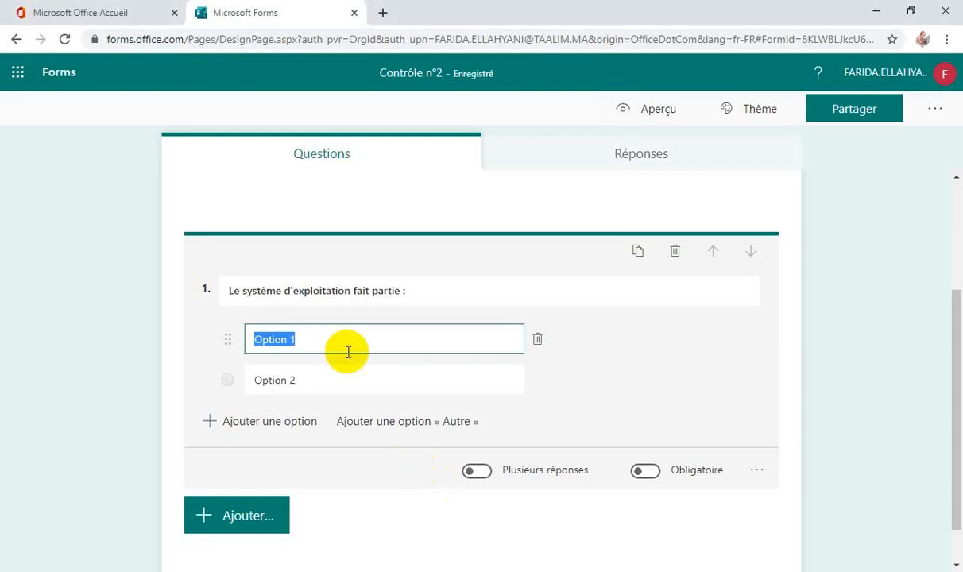
key("ctrl+v")
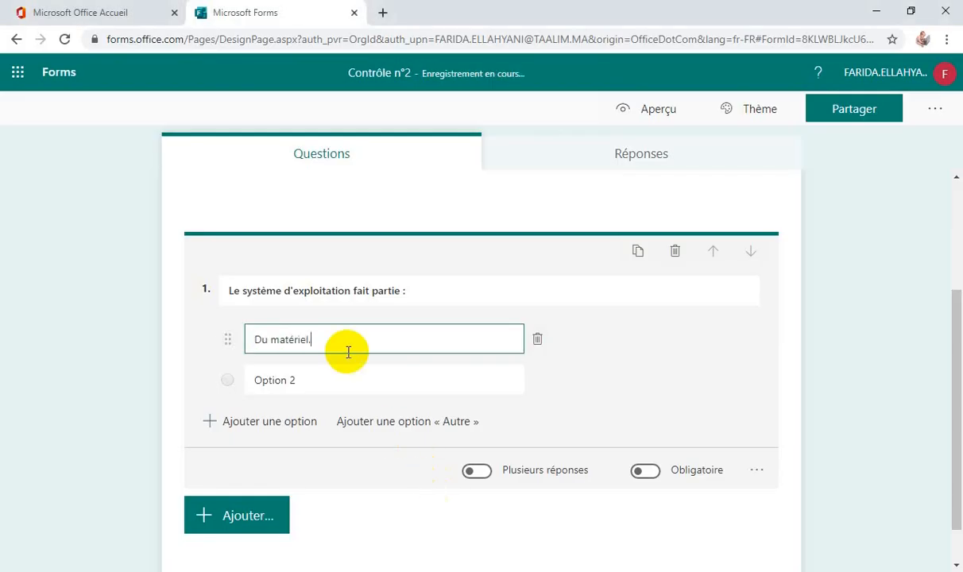
- Replace the second answer option of question 1 with "Des logiciels de base." copied from the Word document
left_click(274, 375)
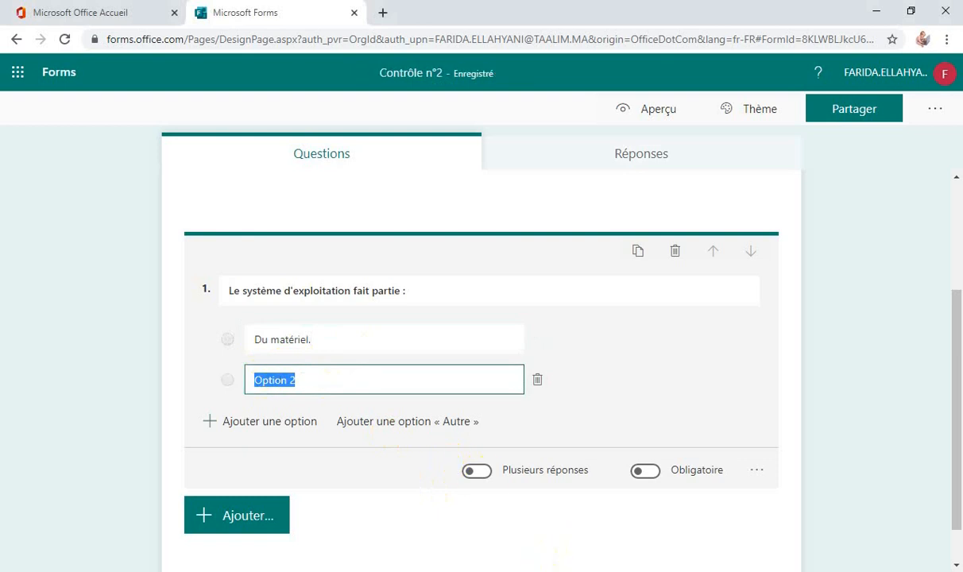
left_click(528, 489)
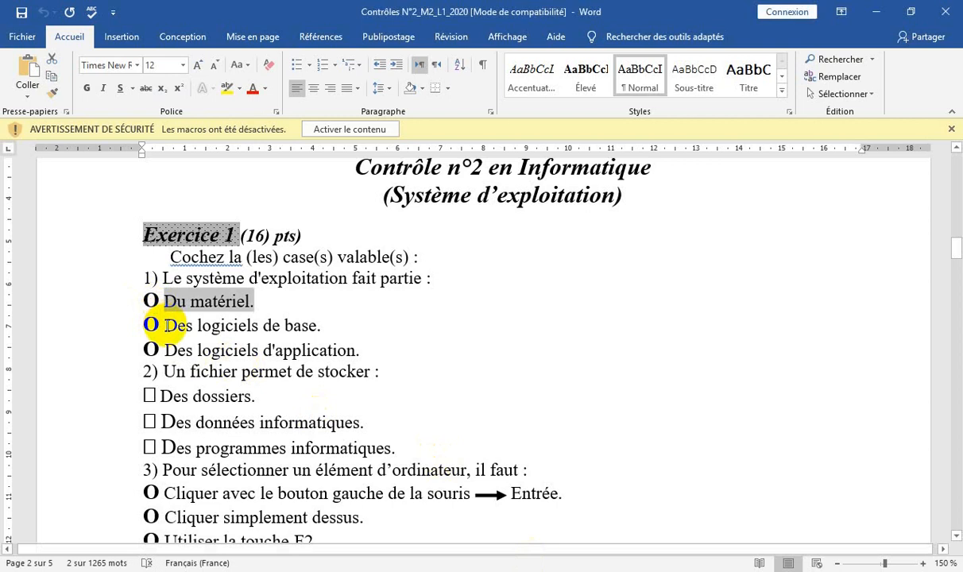
left_click(164, 325)
left_click_drag(163, 325, 319, 326)
key("ctrl+c")
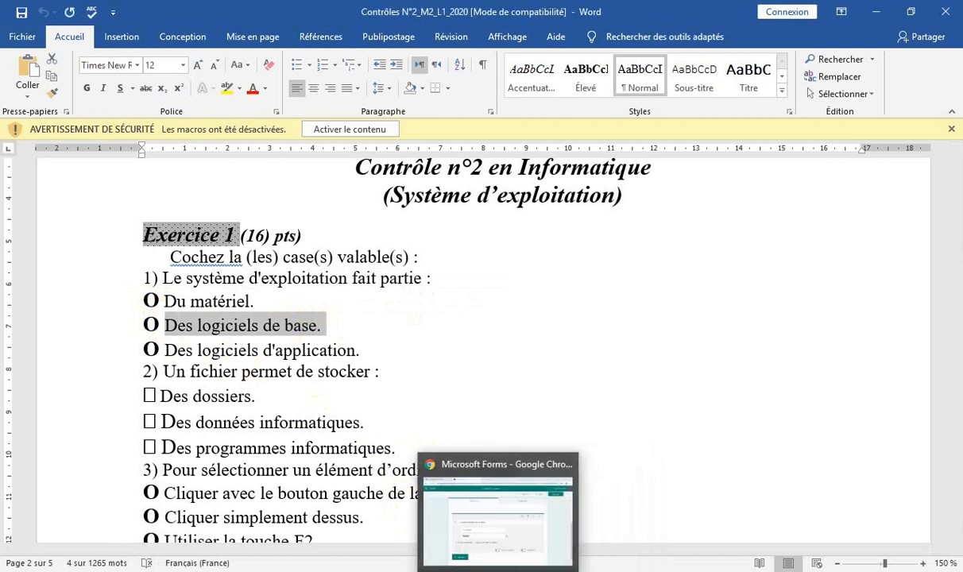
left_click(499, 570)
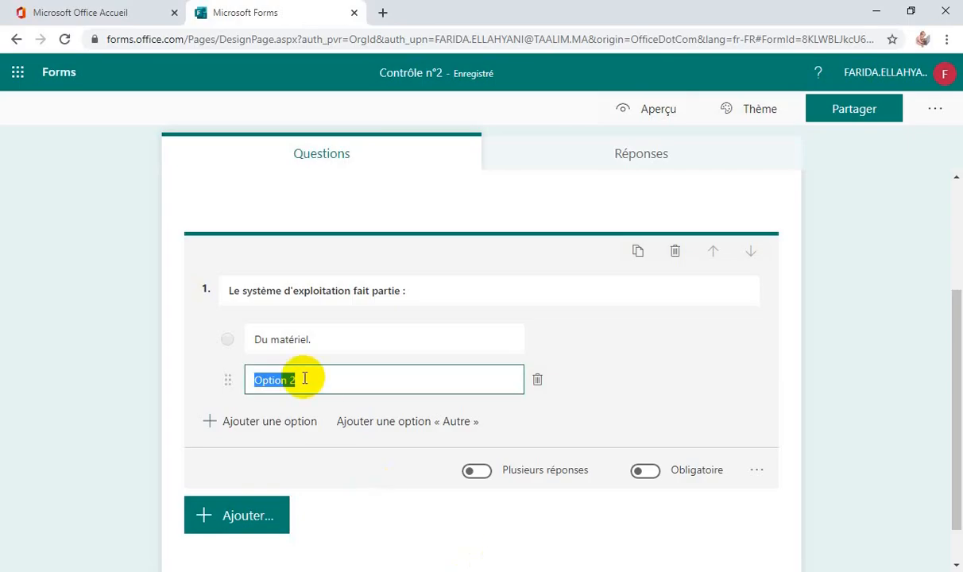
key("ctrl+v")
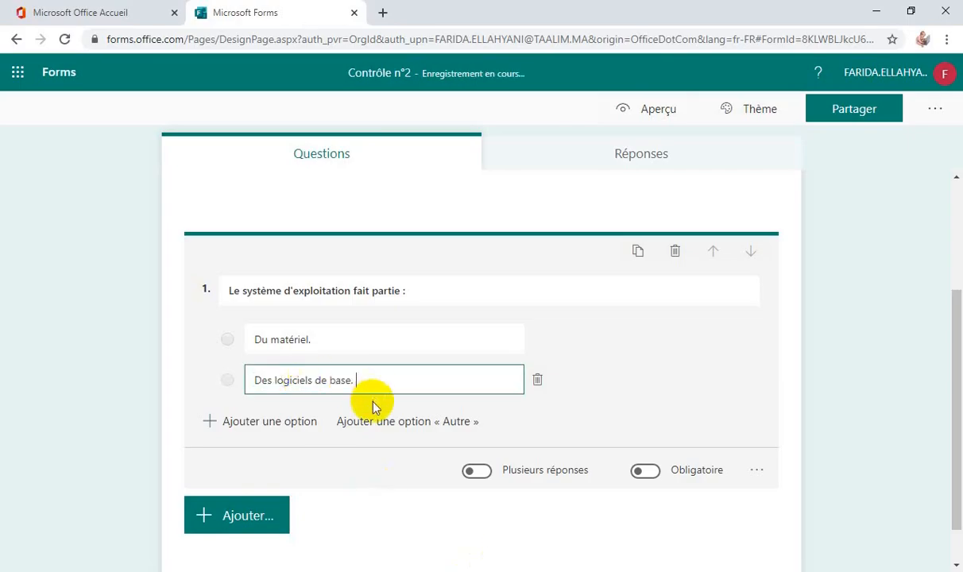
- Add a third answer option to question 1 with the text "Des logiciels d'application." from the Word document
left_click(242, 427)
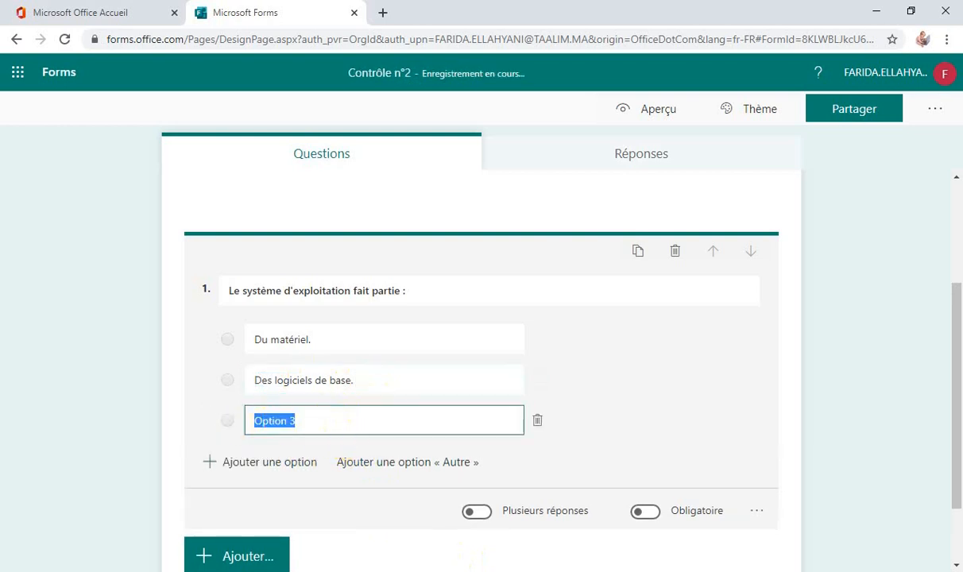
key("alt+Tab")
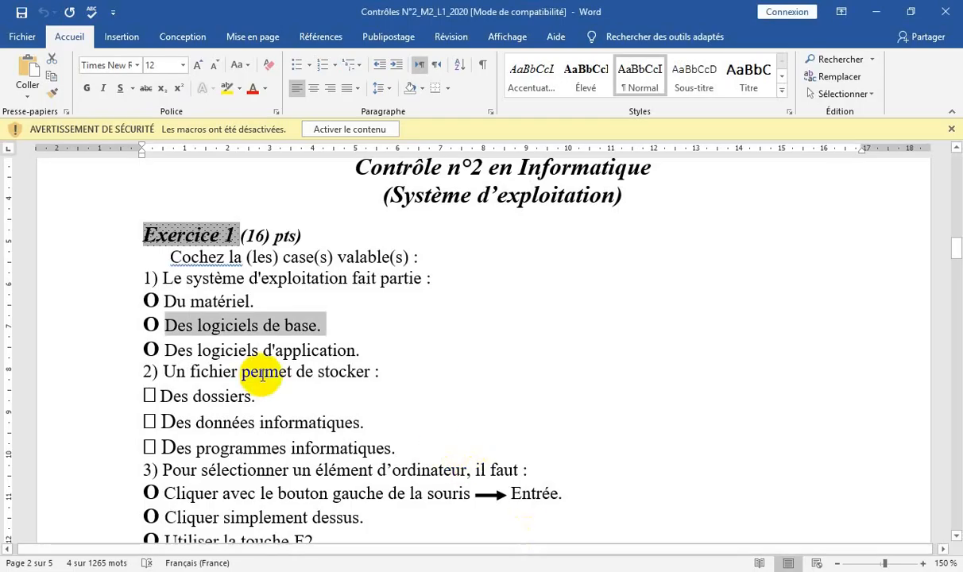
left_click_drag(167, 350, 360, 349)
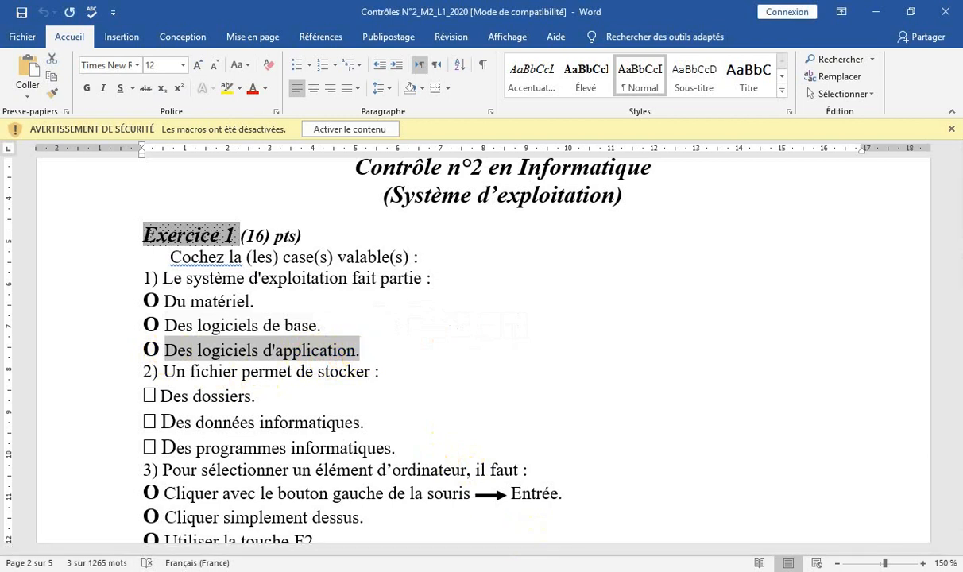
left_click(477, 571)
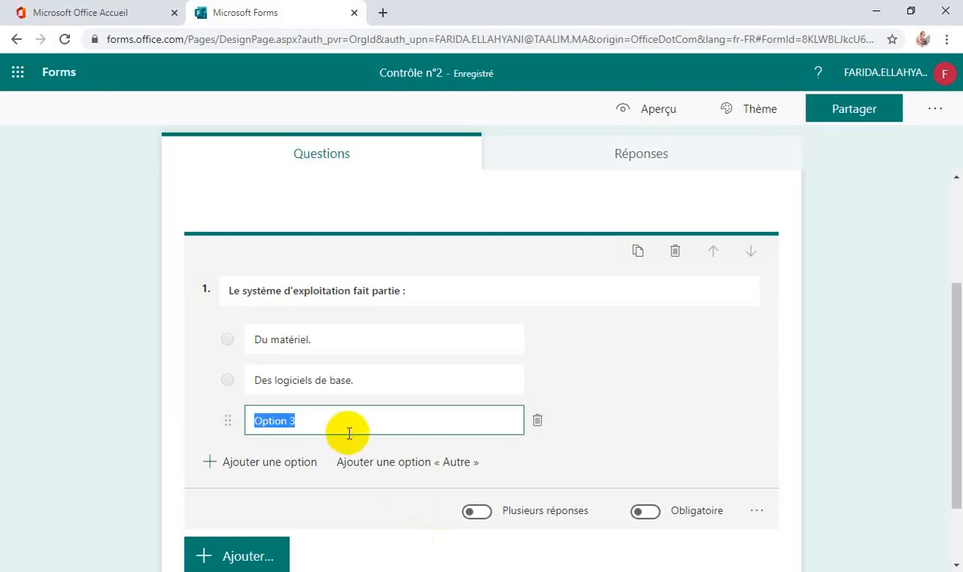
type("Des logiciels d'application.")
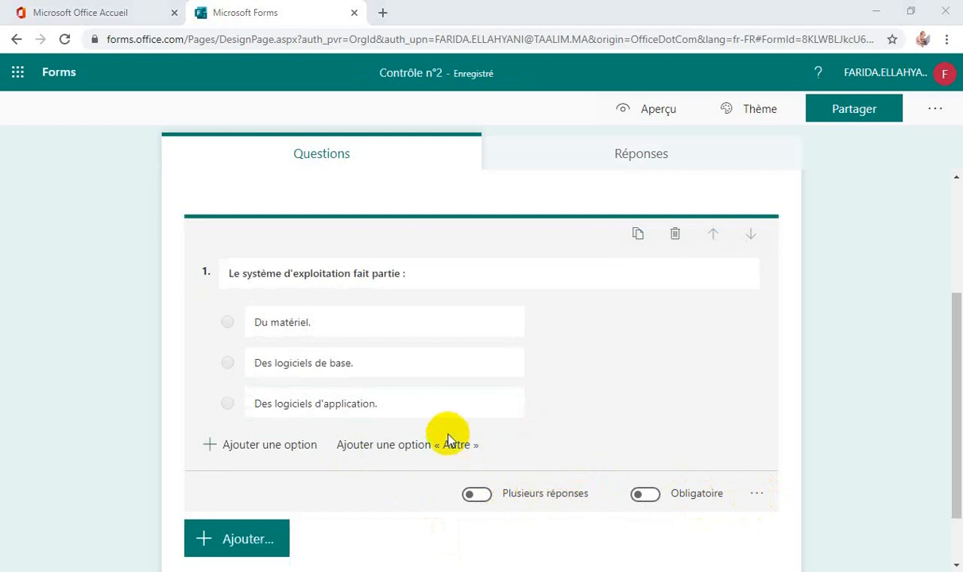
- Make question 1 required (Obligatoire) and look through its additional options without applying any
left_click(318, 334)
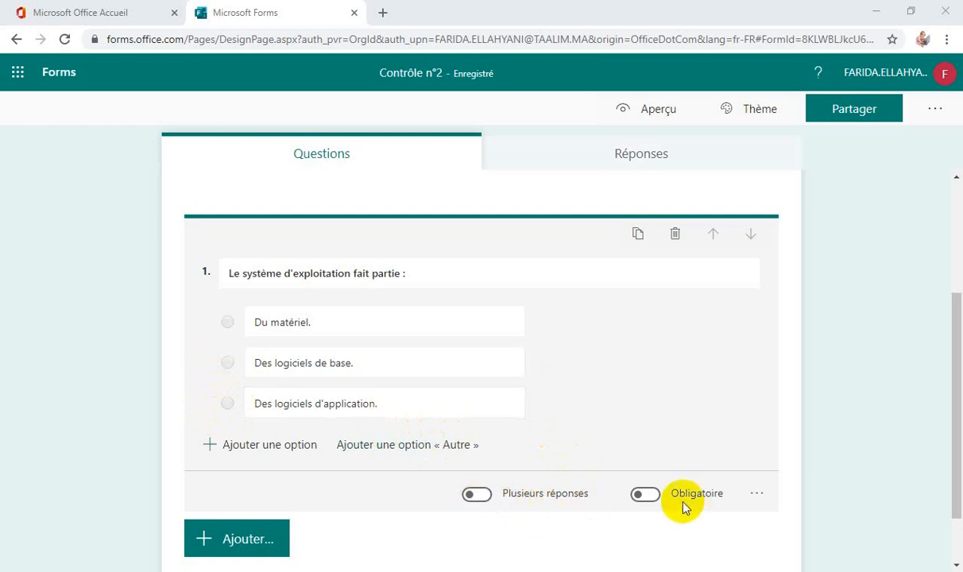
left_click(650, 497)
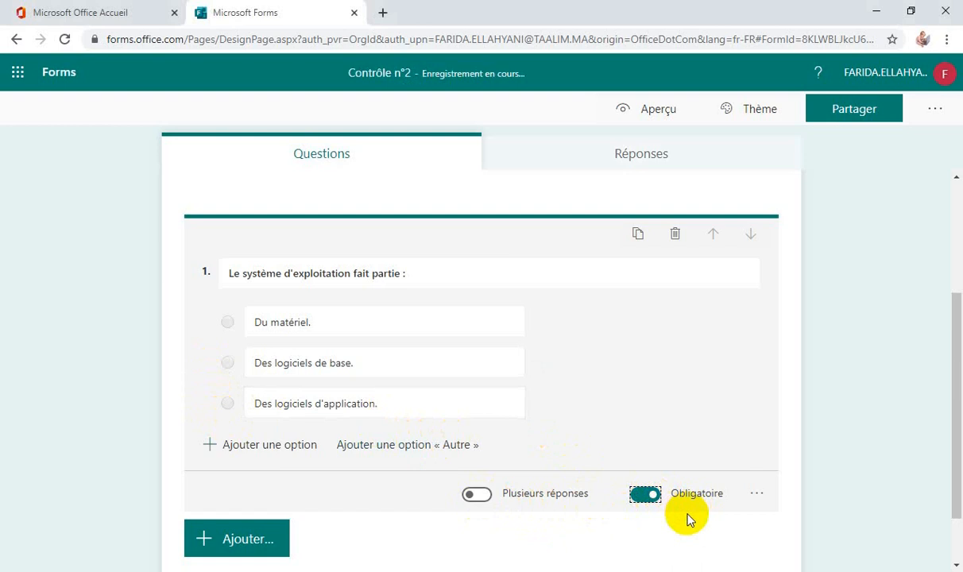
left_click(757, 497)
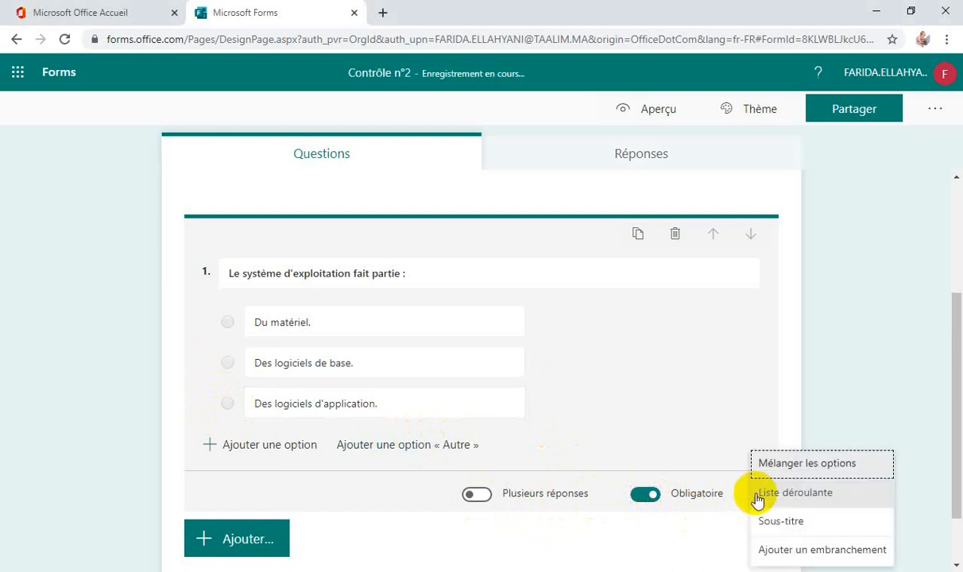
left_click(717, 521)
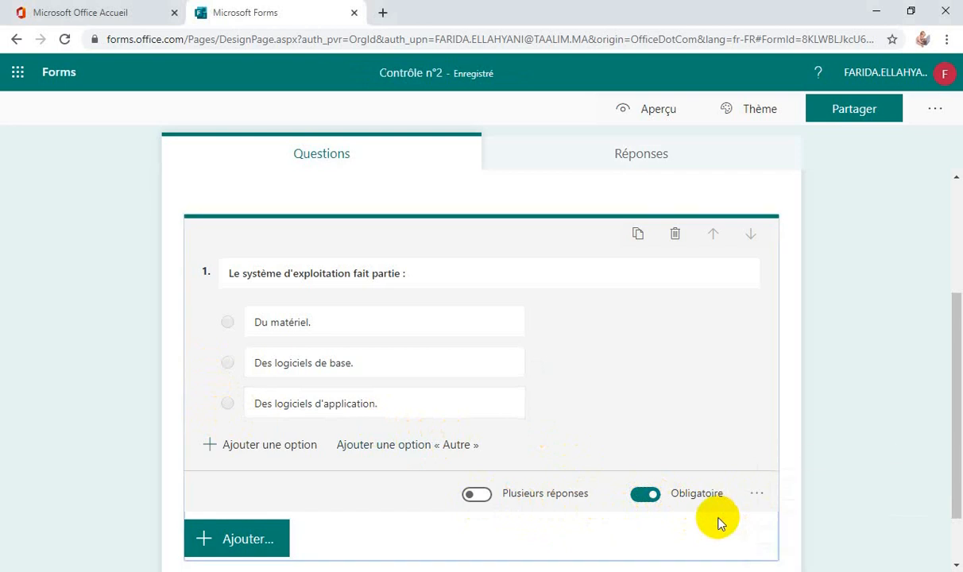
mouse_move(710, 327)
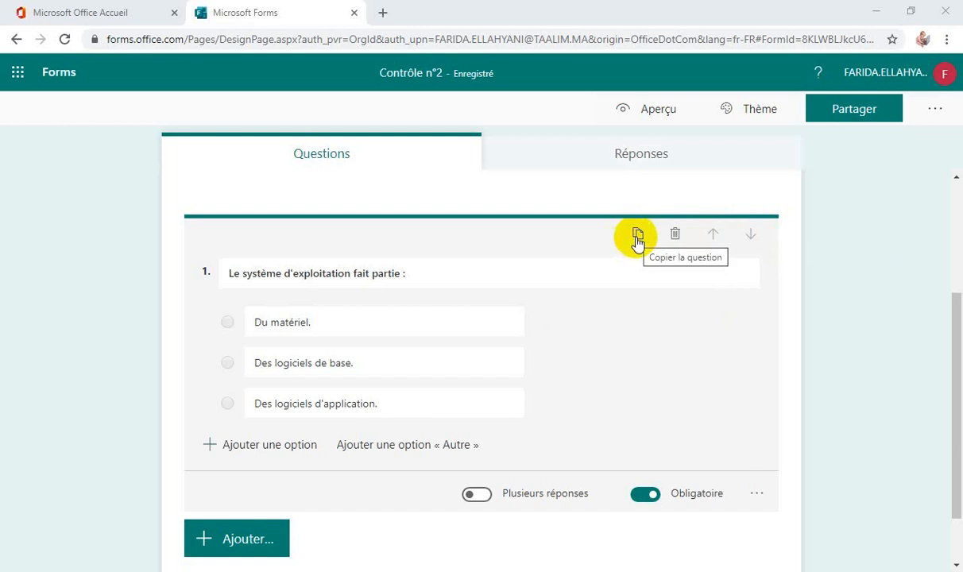
- Add a text question with the title "Déplacer un fichier ?" below question 1
left_click(248, 539)
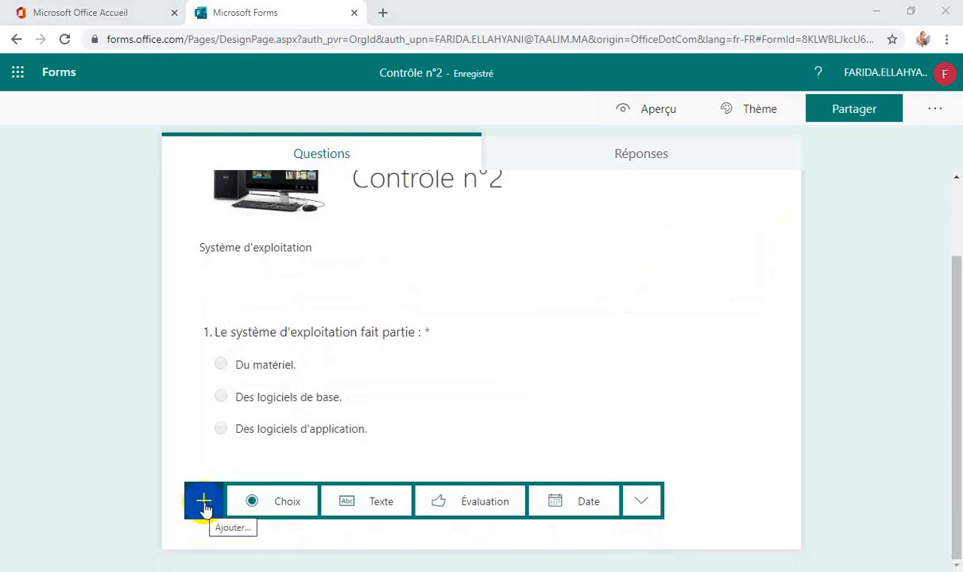
left_click(370, 504)
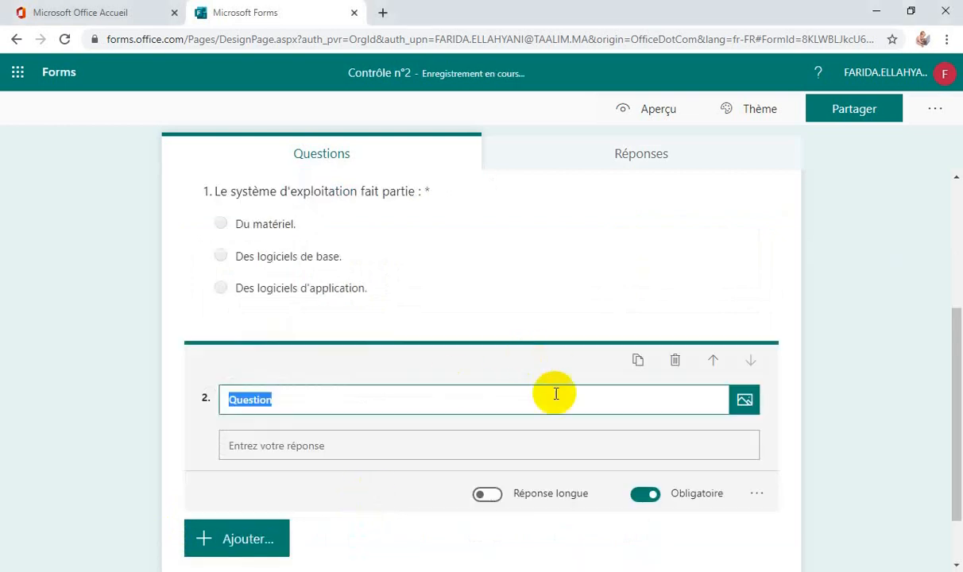
left_click(291, 398)
key("BackSpace")
key("BackSpace")
key("BackSpace")
key("BackSpace")
key("BackSpace")
key("BackSpace")
key("BackSpace")
key("BackSpace")
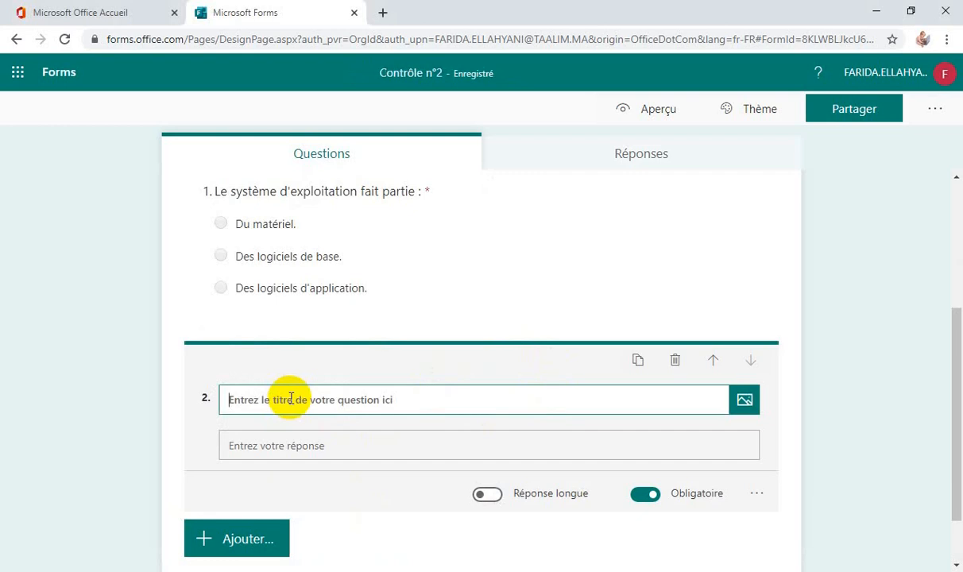
type("D")
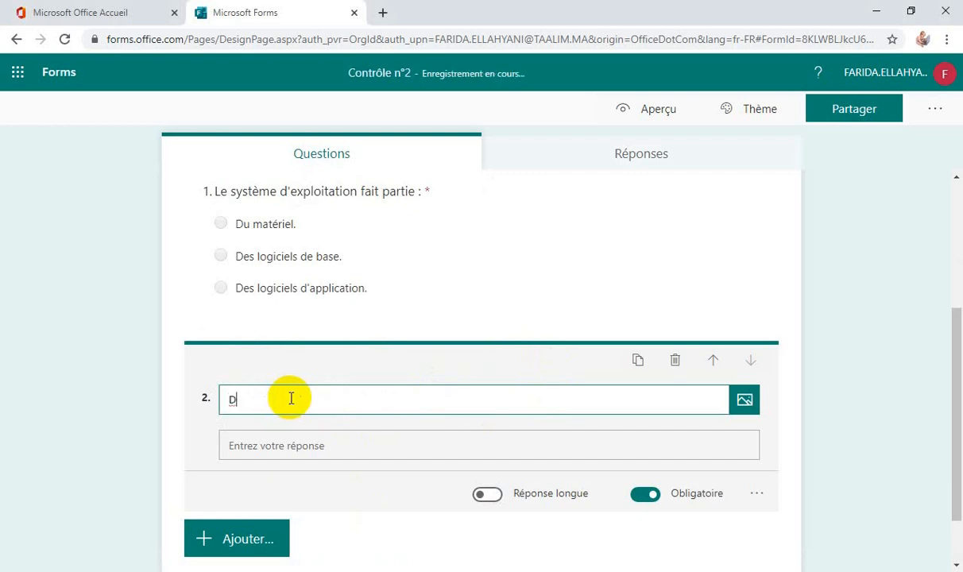
key("BackSpace")
type("Déplacer un fichier")
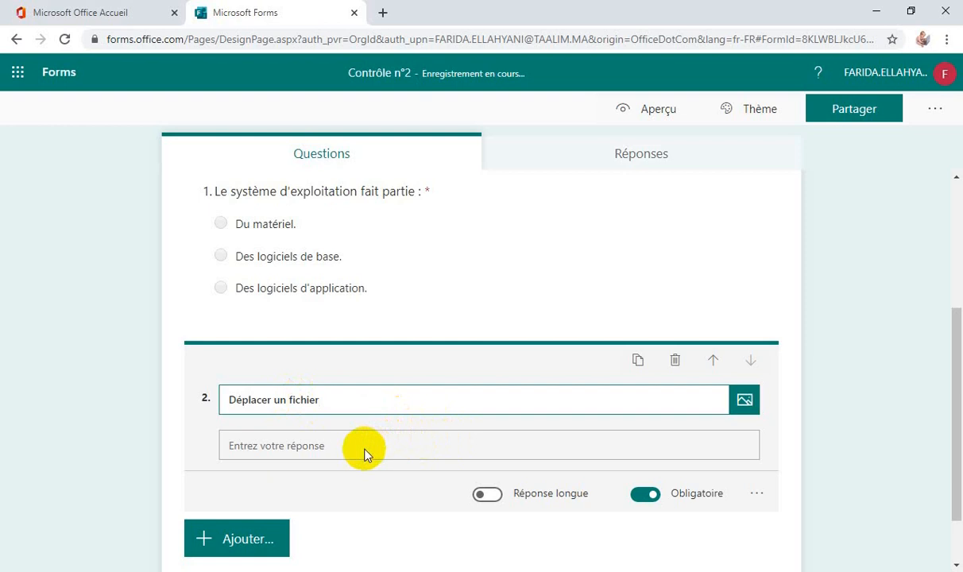
left_click(421, 446)
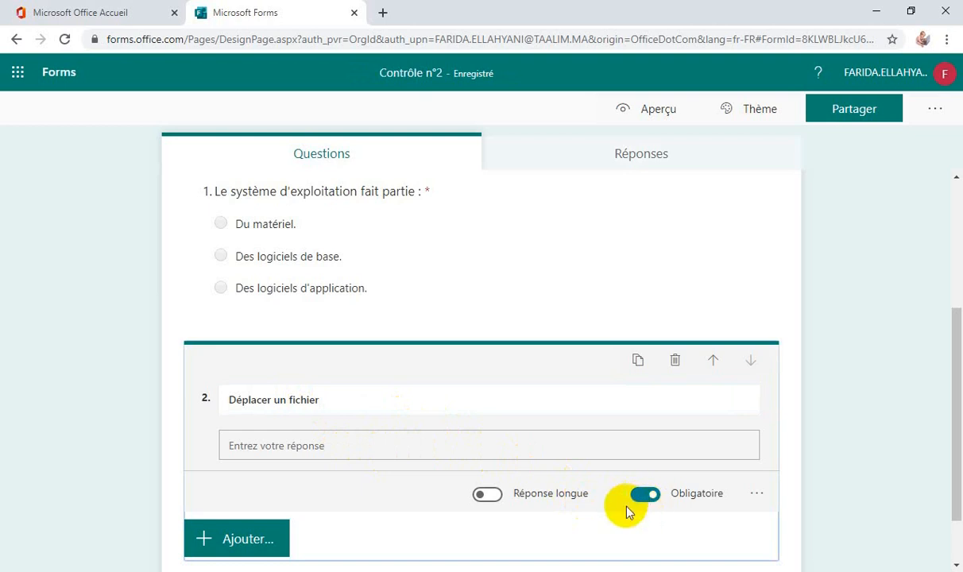
type("?")
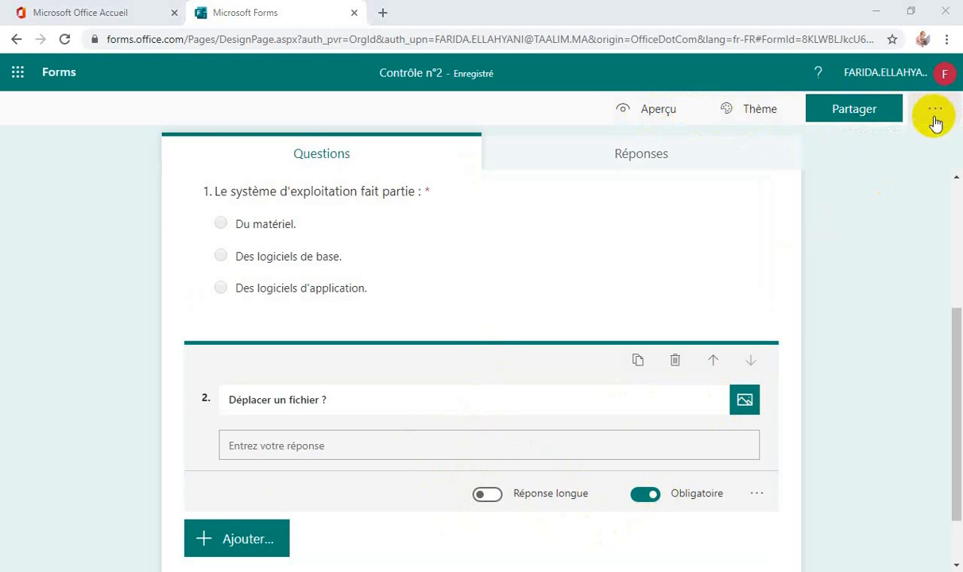
- Look at the available themes, examine the whole form in the computer preview, and return to editing
left_click(750, 113)
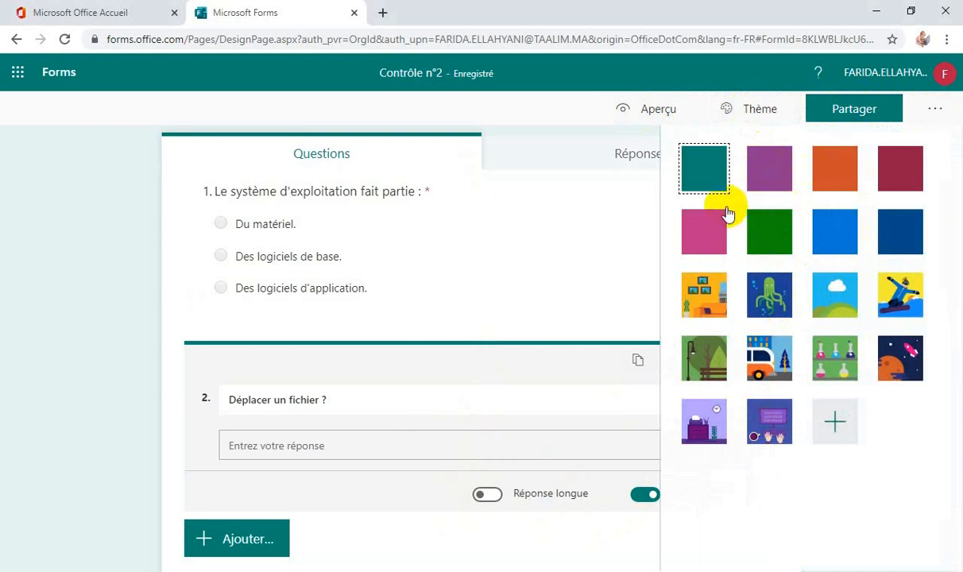
left_click(656, 109)
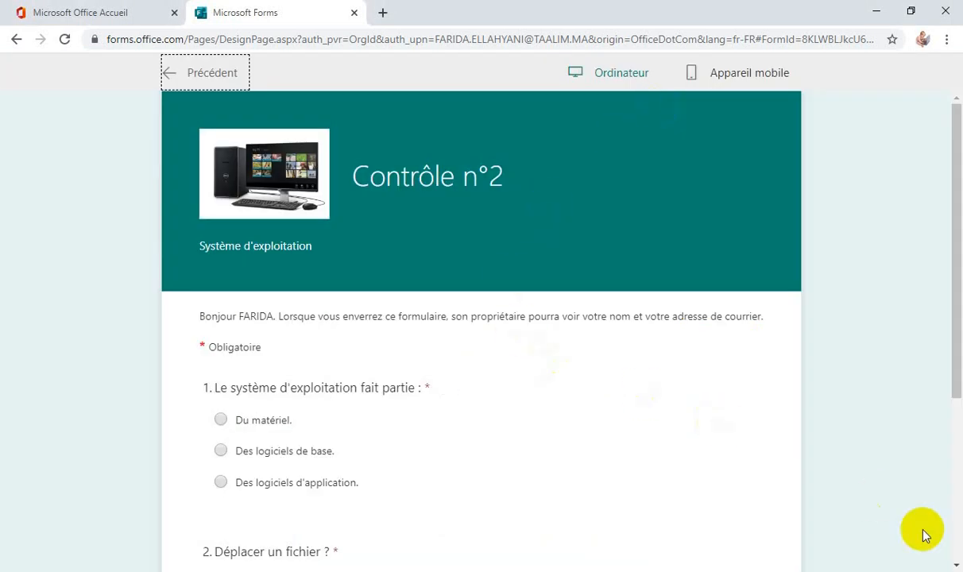
left_click(956, 564)
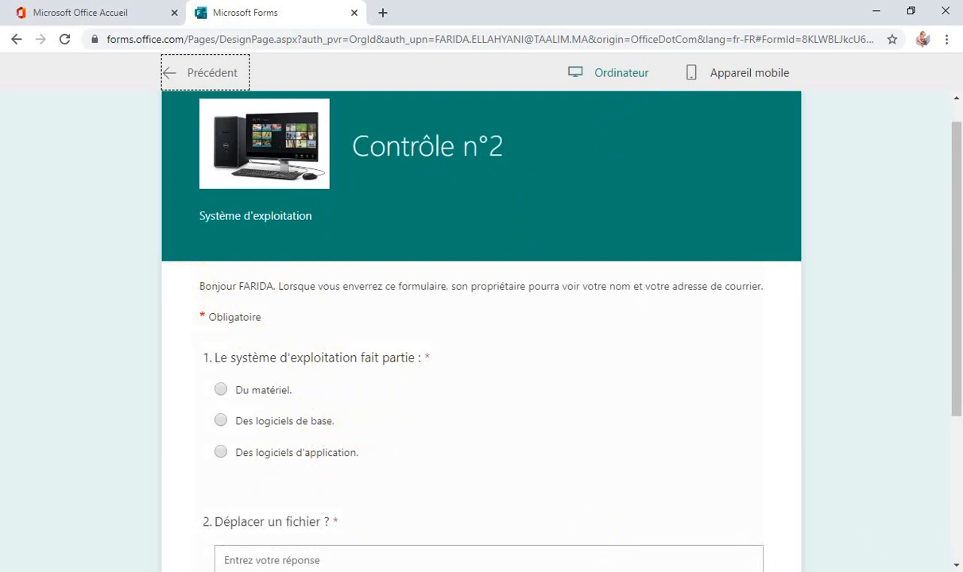
left_click(956, 564)
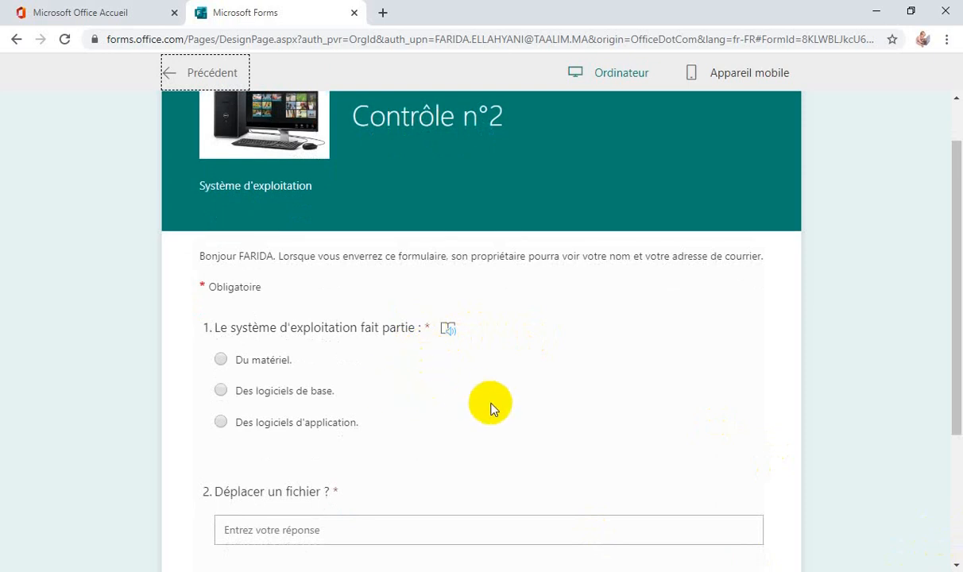
left_click(956, 565)
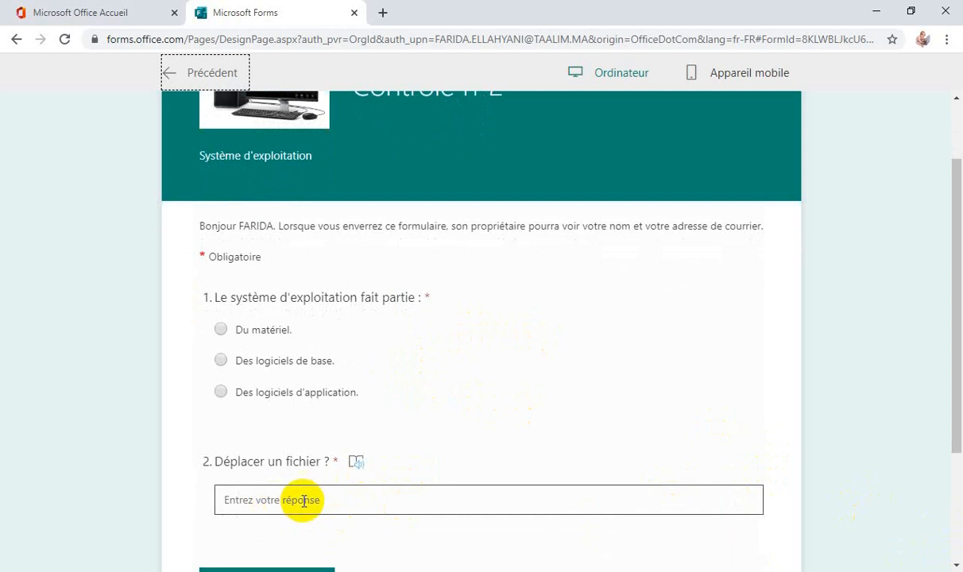
left_click(957, 565)
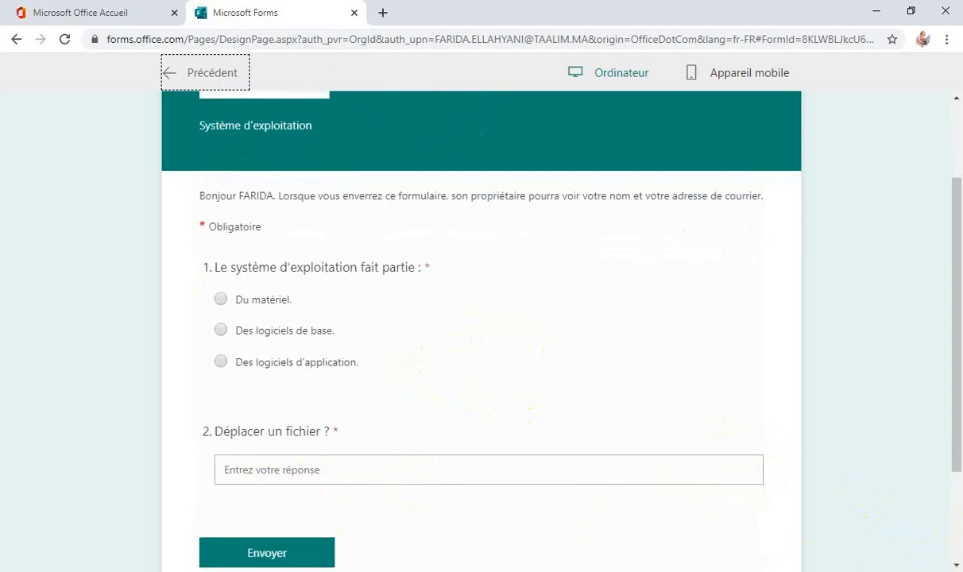
left_click(955, 98)
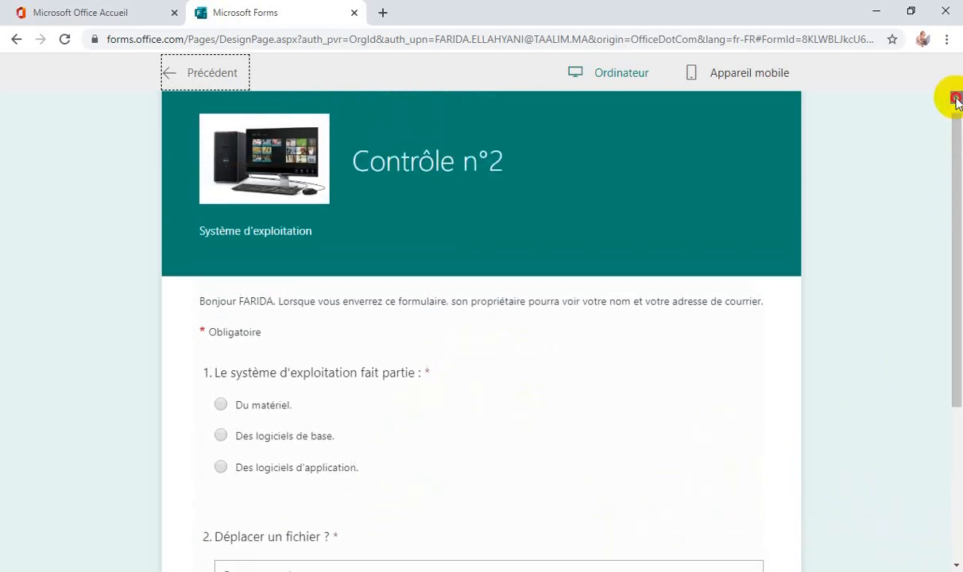
left_click(210, 72)
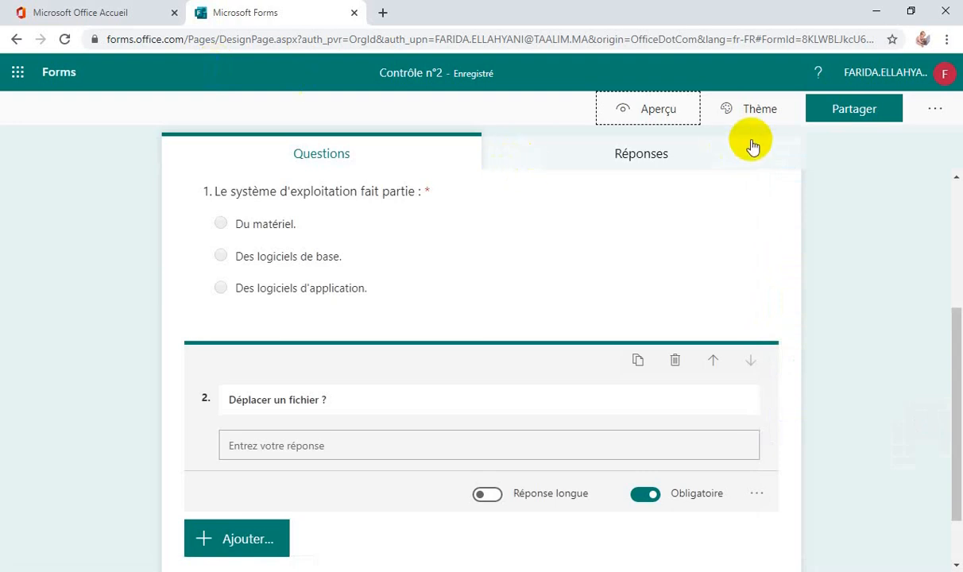
- In the form's settings, limit responses to one per person and enable a start date for responses
left_click(933, 111)
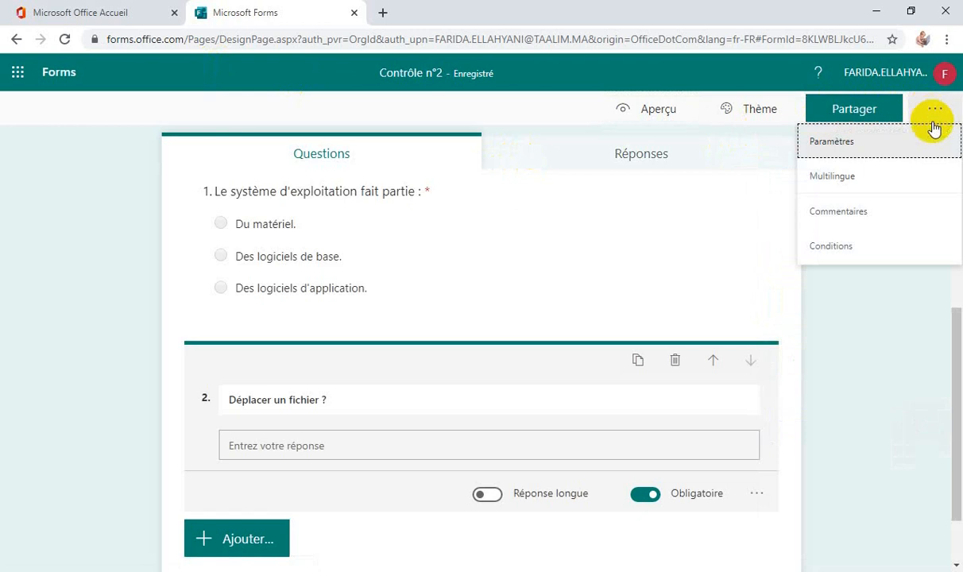
left_click(851, 143)
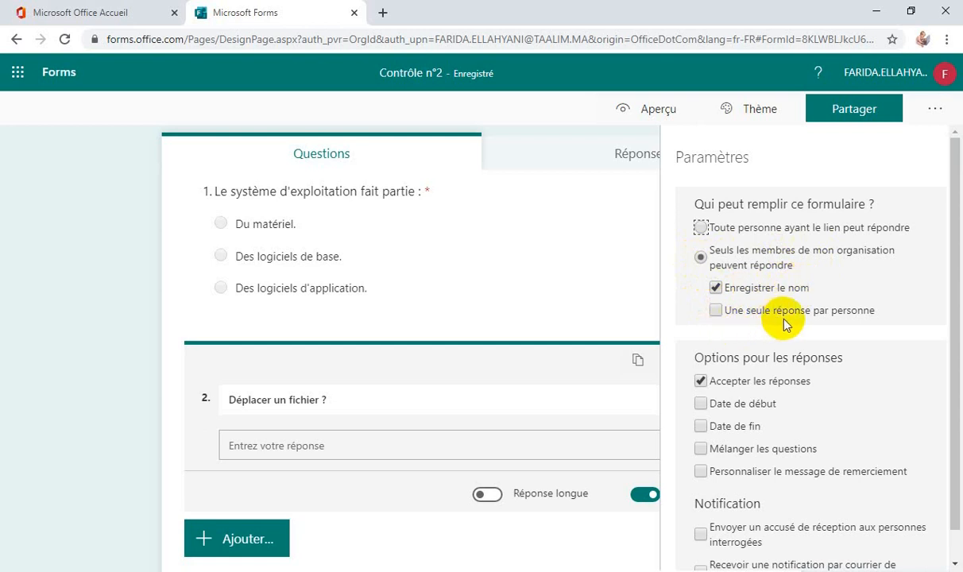
scroll(682, 348, "down", 1)
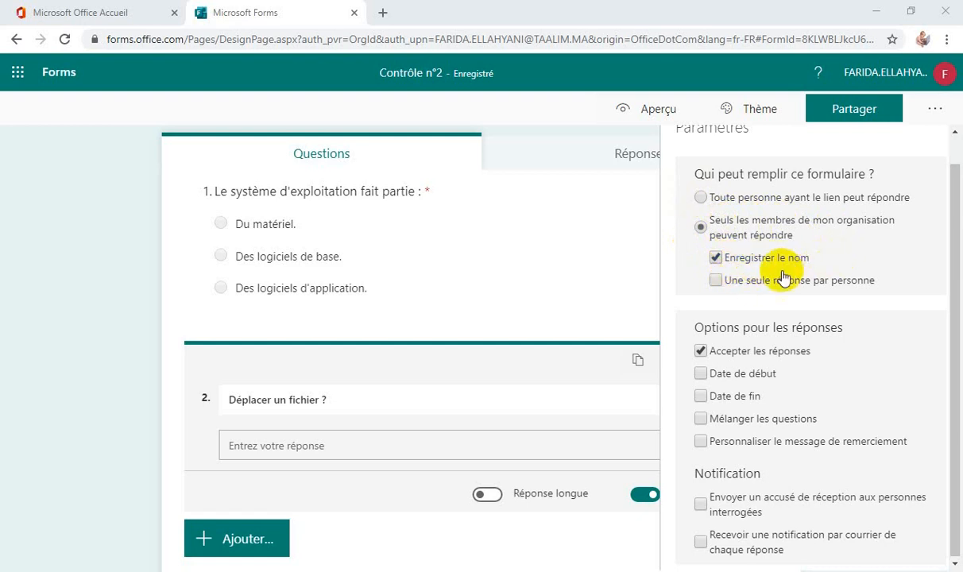
left_click(717, 281)
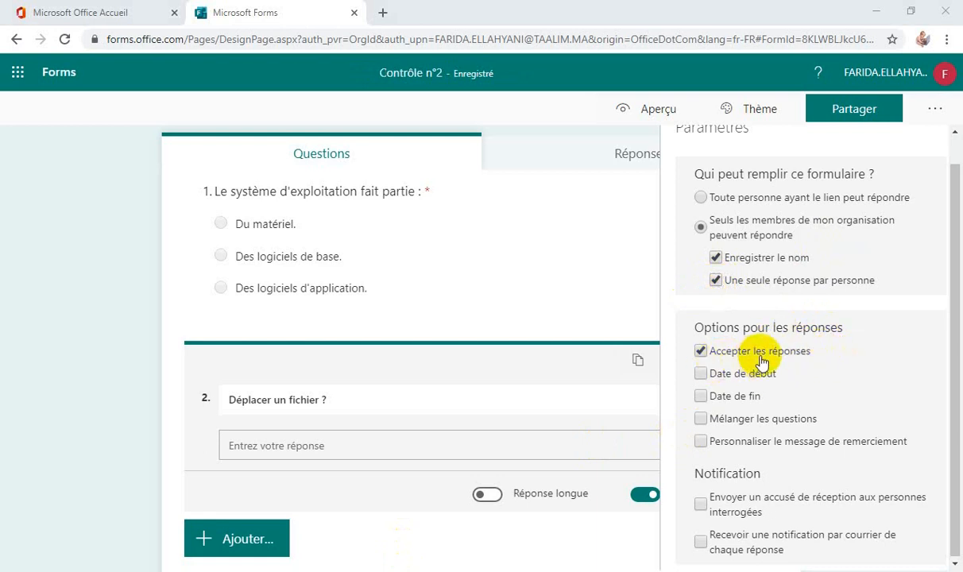
left_click(701, 376)
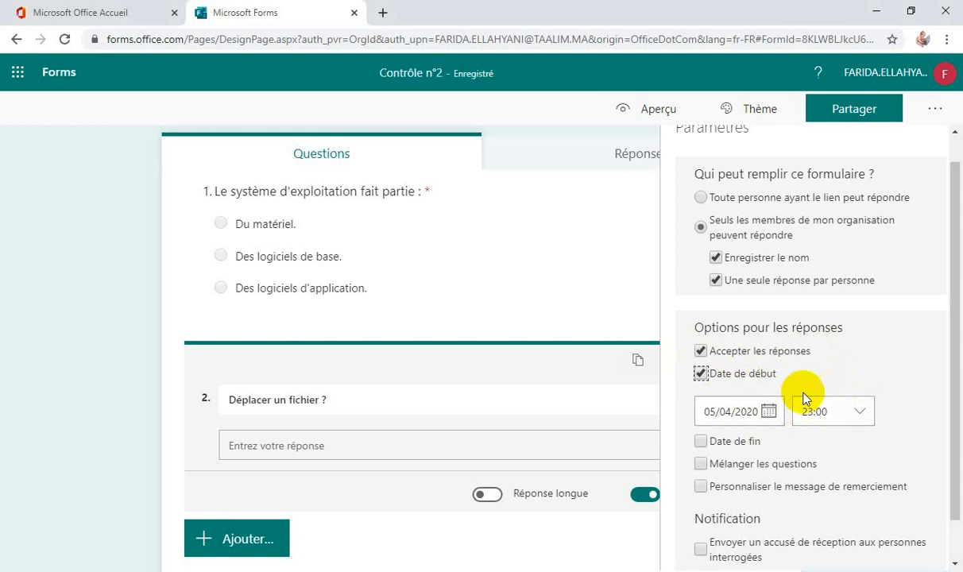
- Try out the start date and end date options for responses, and turn both off
left_click(701, 374)
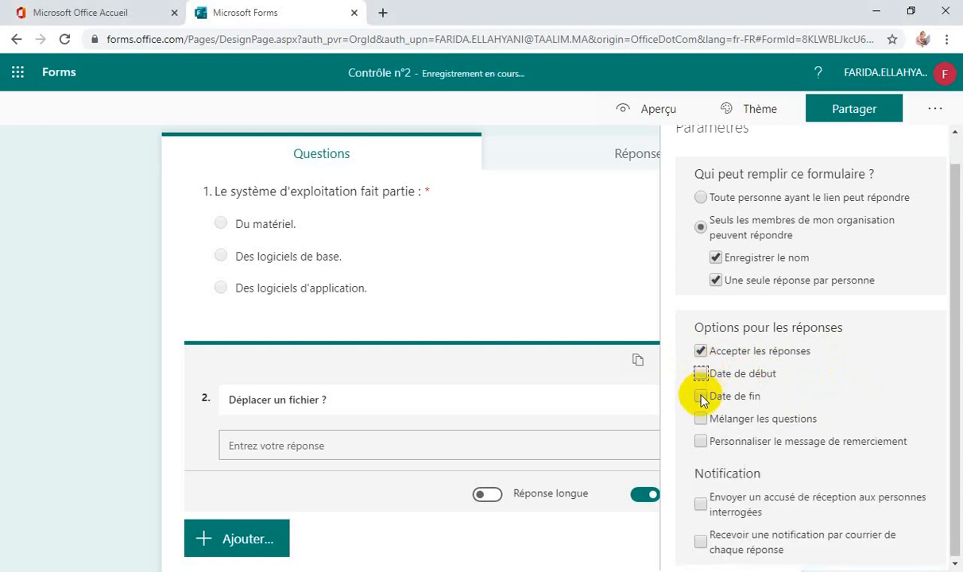
left_click(701, 397)
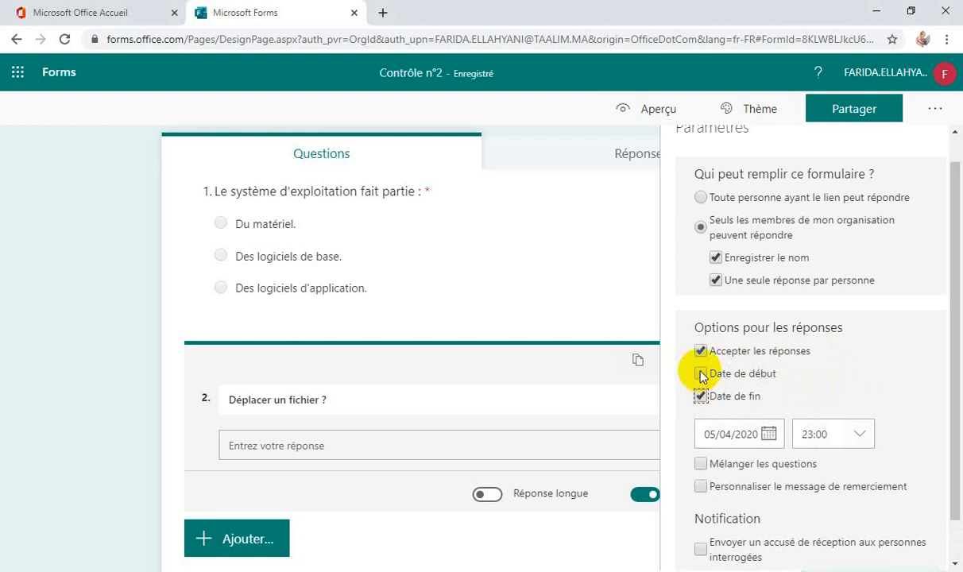
left_click(700, 373)
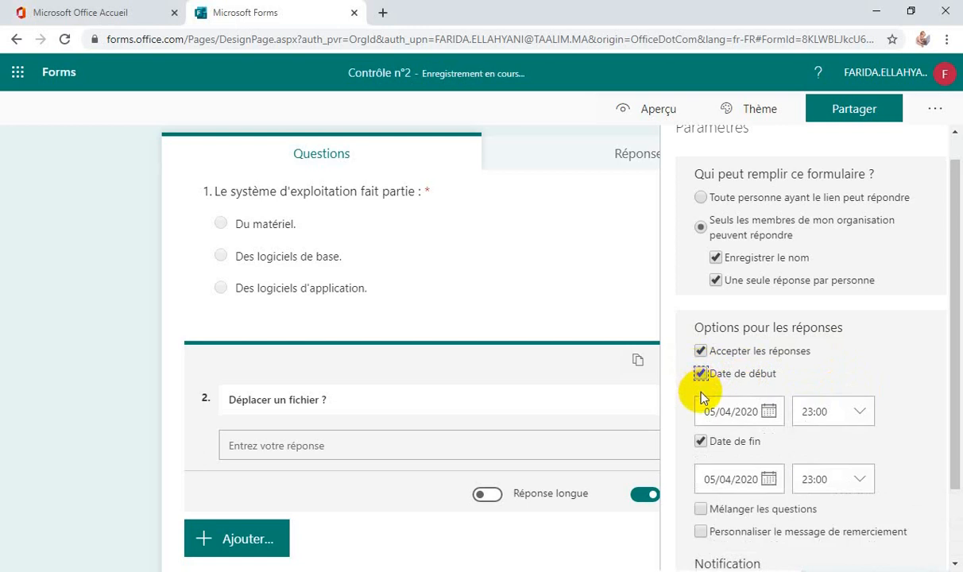
left_click(701, 442)
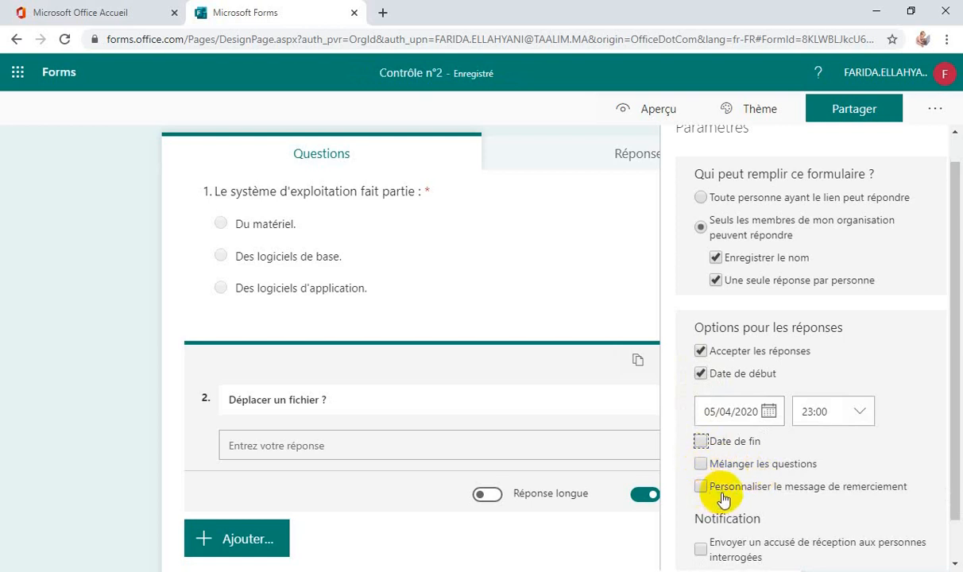
left_click(701, 373)
- Enable the customized thank-you message, replace its text with "Merci", and close the form settings
left_click(700, 441)
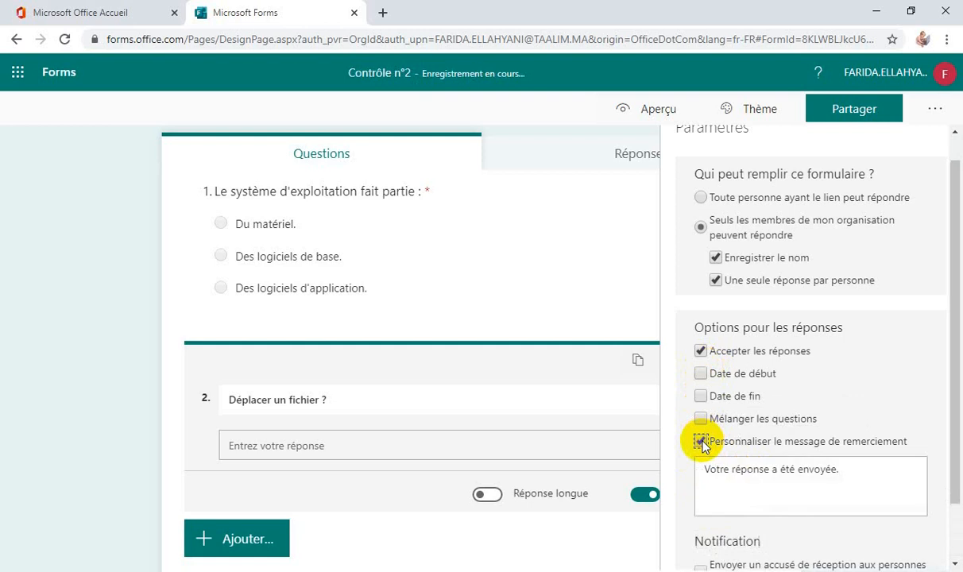
triple_click(707, 468)
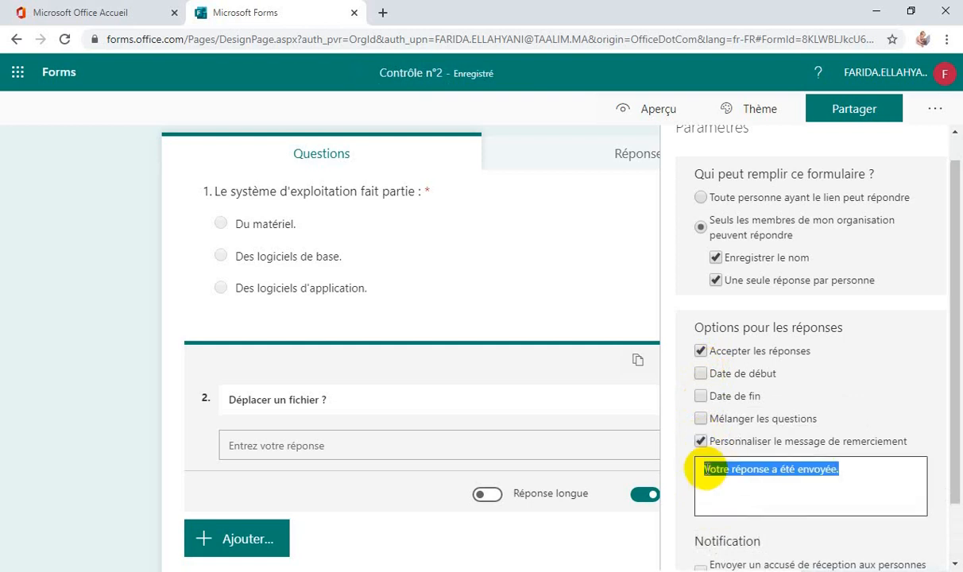
type("Merci")
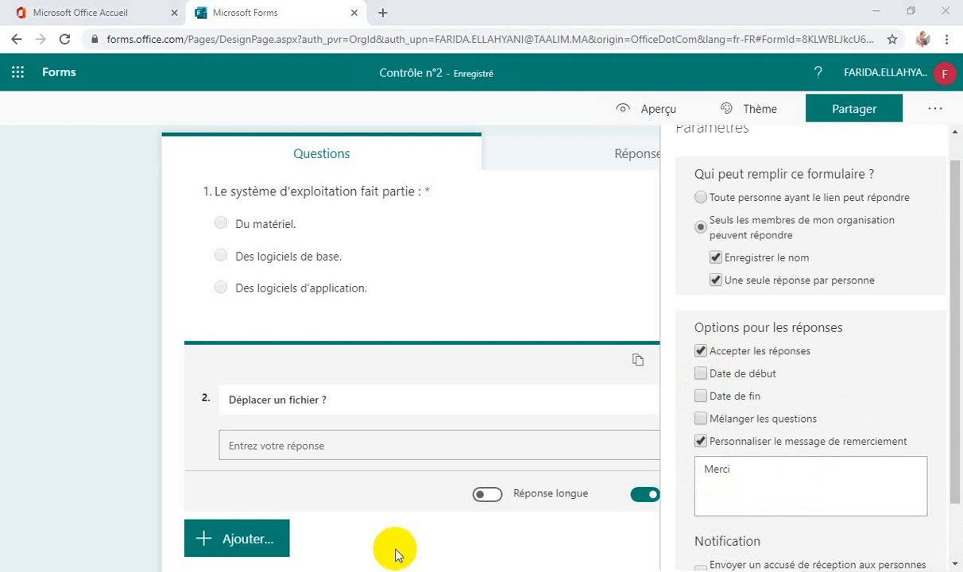
scroll(699, 490, "down", 1)
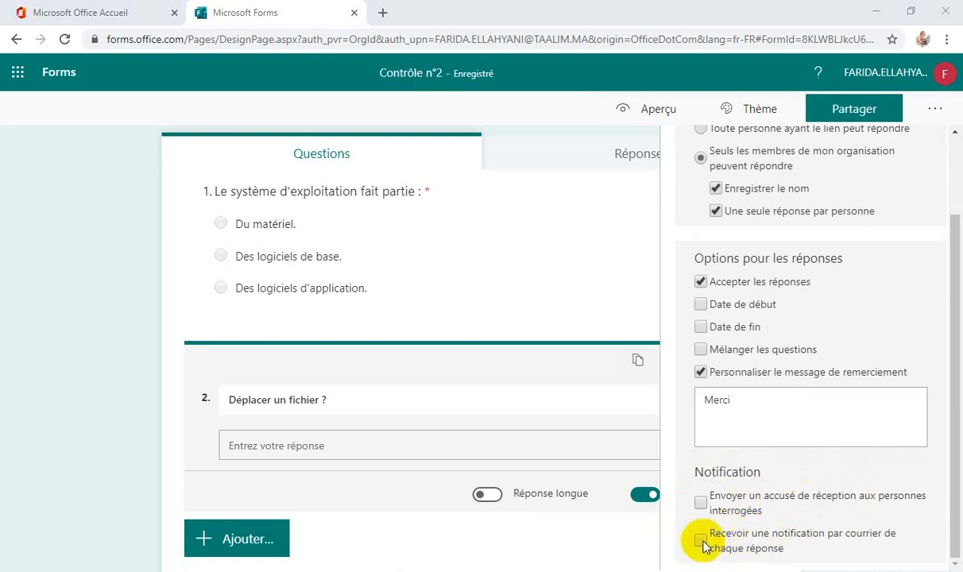
left_click(604, 548)
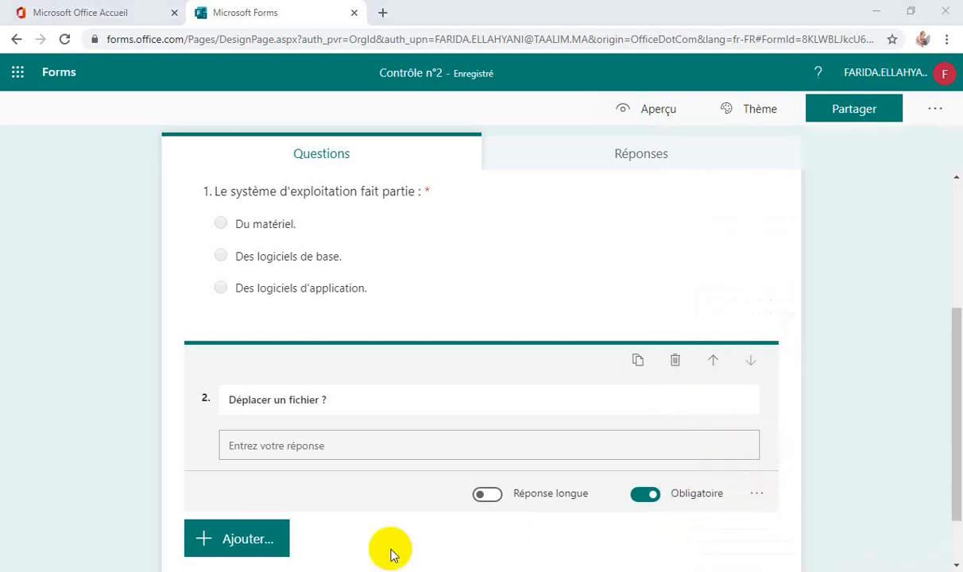
- Open the form's sharing options and copy the response link for members of the organization
left_click(854, 117)
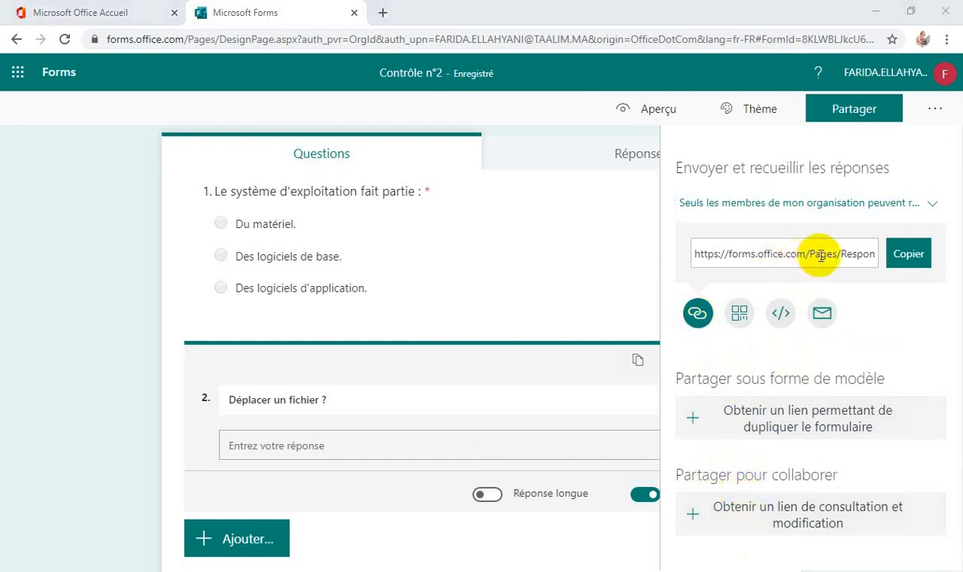
left_click(909, 256)
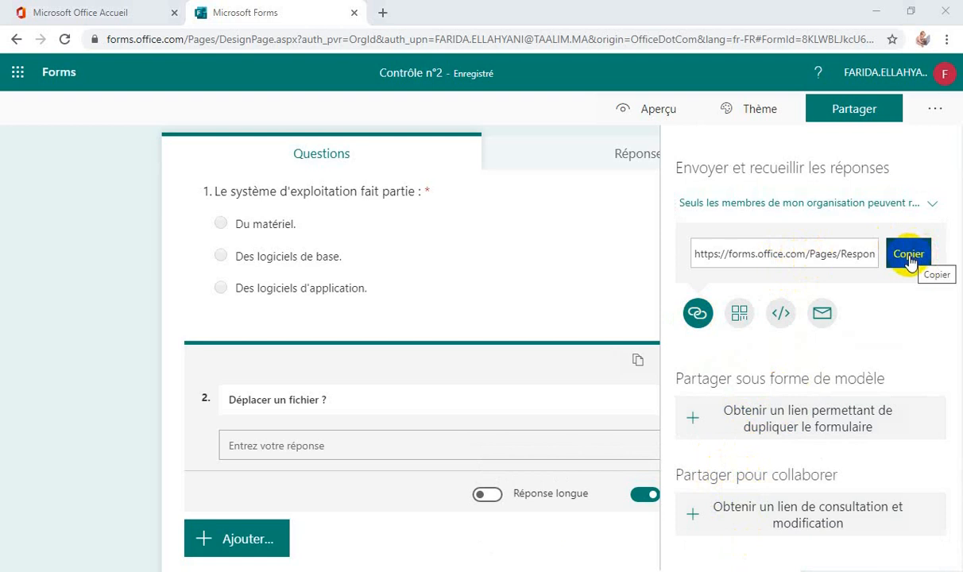